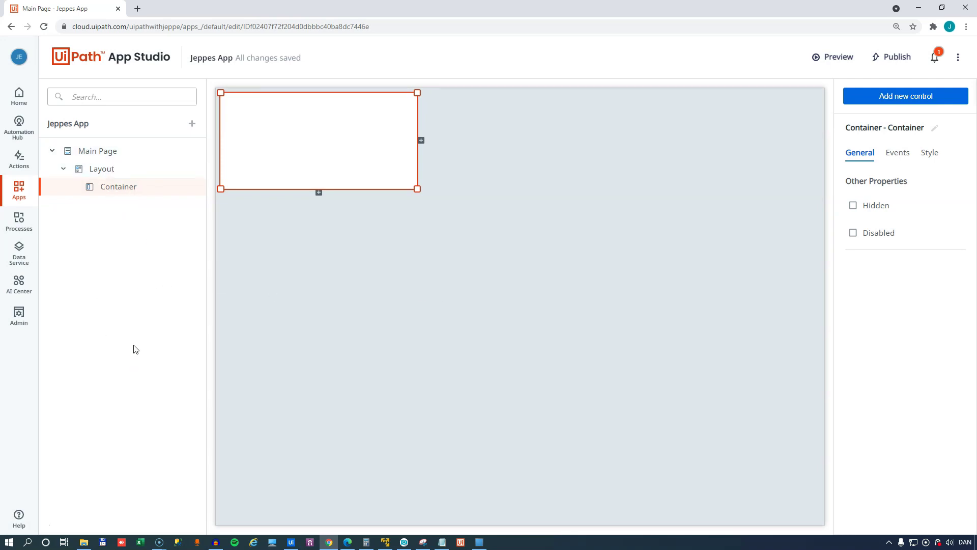
Delete the default container layout from the Main Page.
click(502, 225)
click(933, 288)
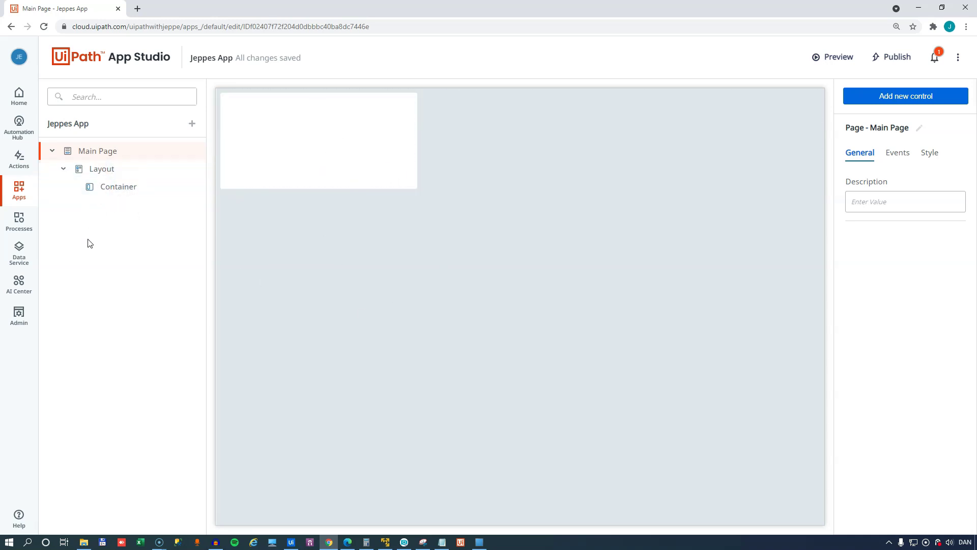
click(113, 175)
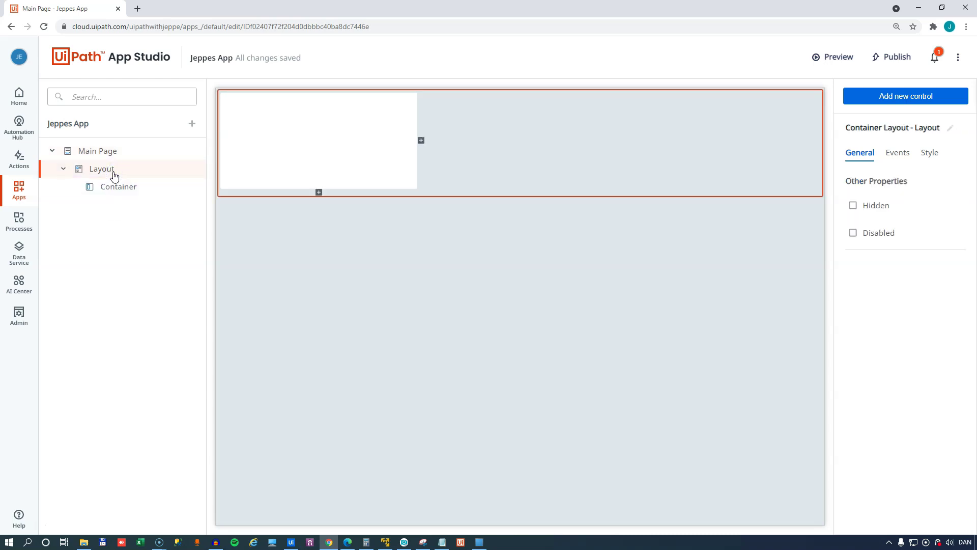
key(Delete)
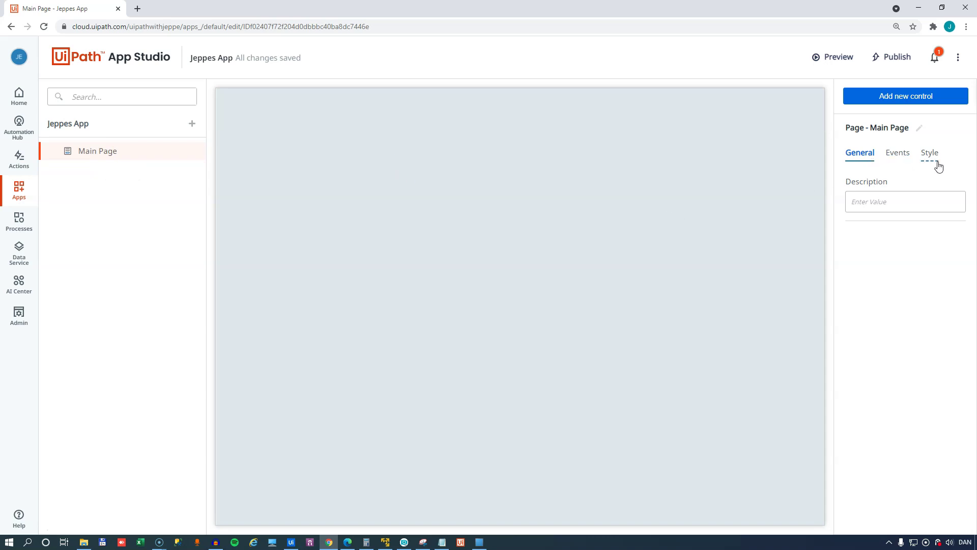
Set the Main Page's description to "This is Jeppes App".
click(862, 204)
text(Je)
key(BackSpace)
key(BackSpace)
text(This is Jeppes App)
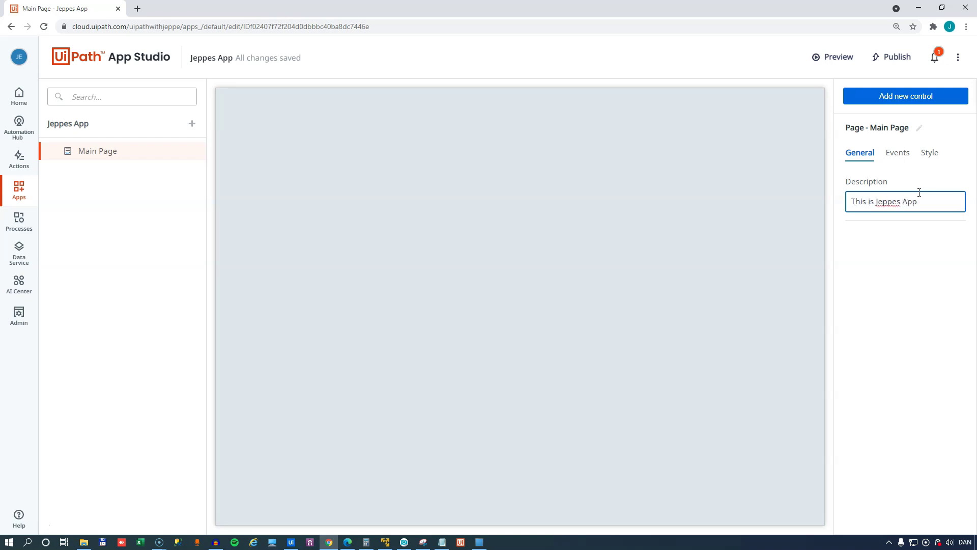
click(897, 253)
Review the event rules and style settings available for the Main Page.
click(894, 160)
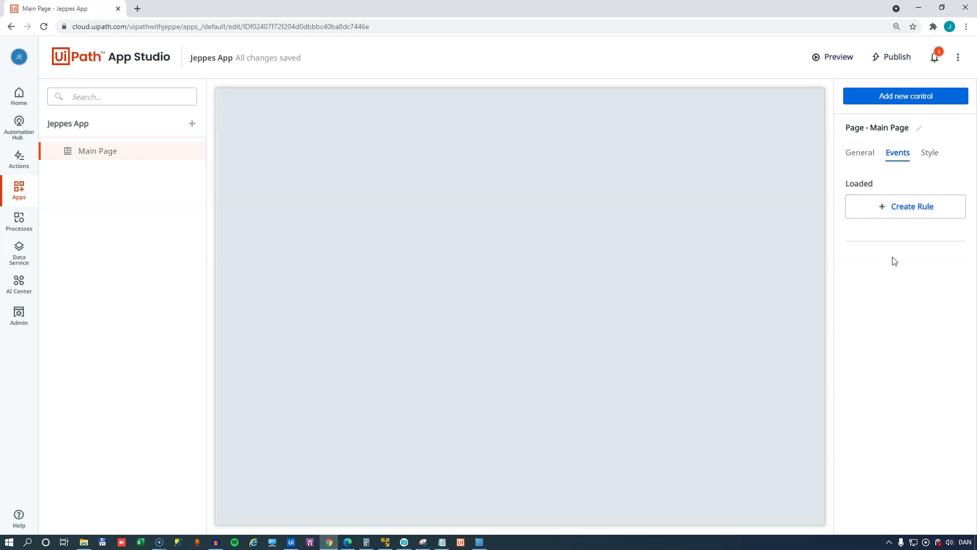
click(935, 154)
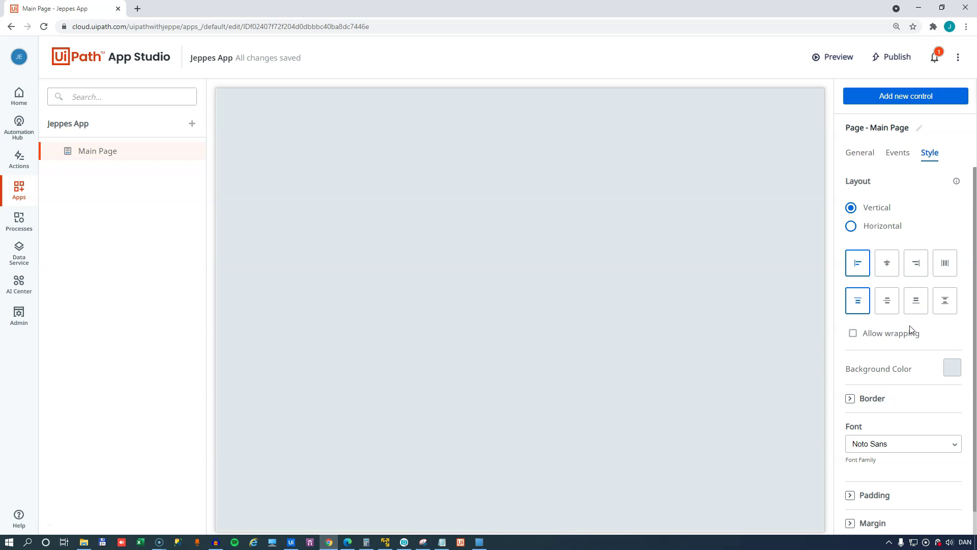
scroll(947, 338, down, 1)
scroll(855, 392, up, 1)
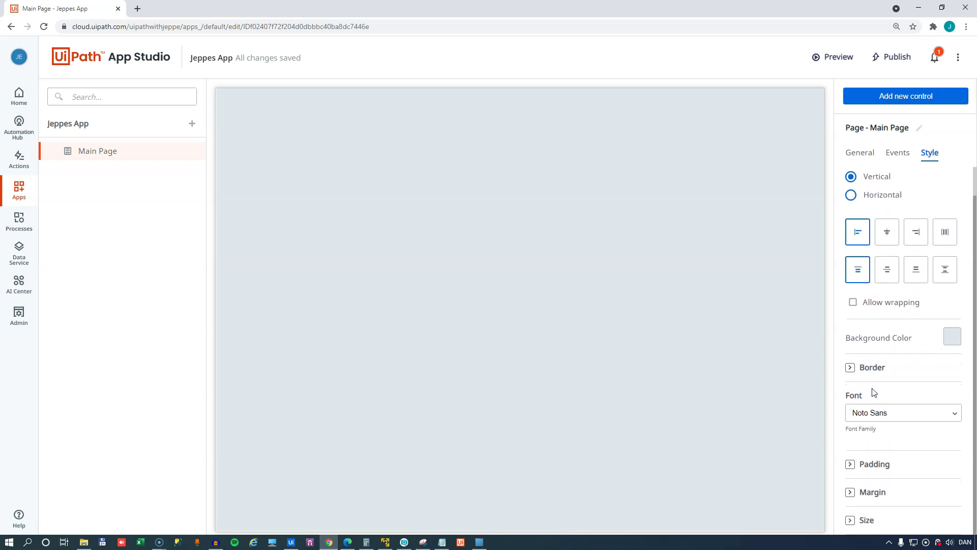
scroll(875, 504, down, 1)
scroll(909, 291, up, 1)
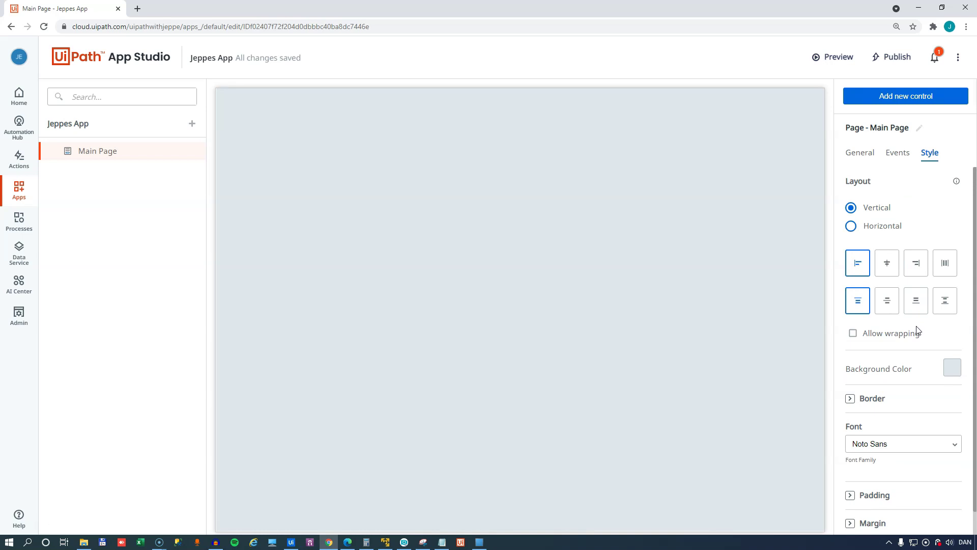
Add two button controls, one below the other, to the empty Main Page.
click(903, 99)
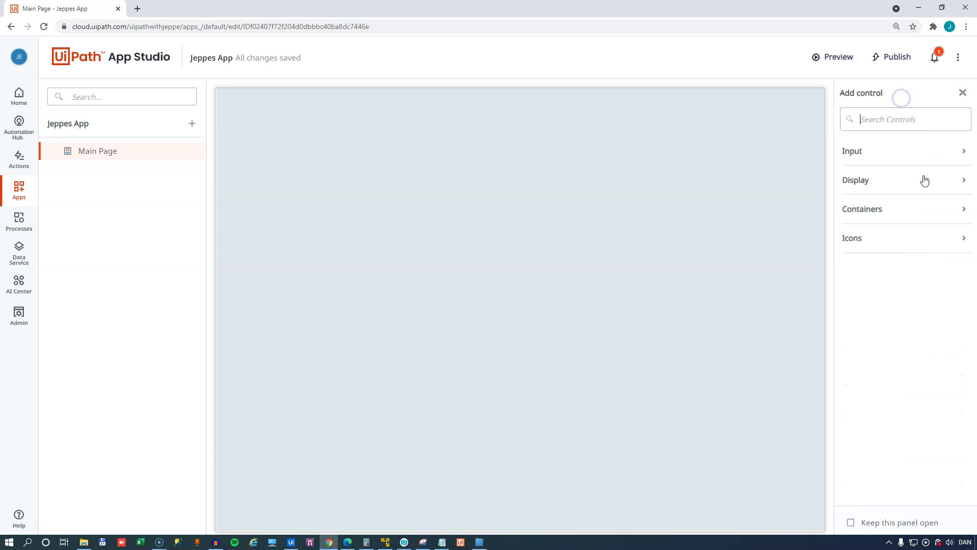
click(894, 149)
drag(875, 201, 259, 134)
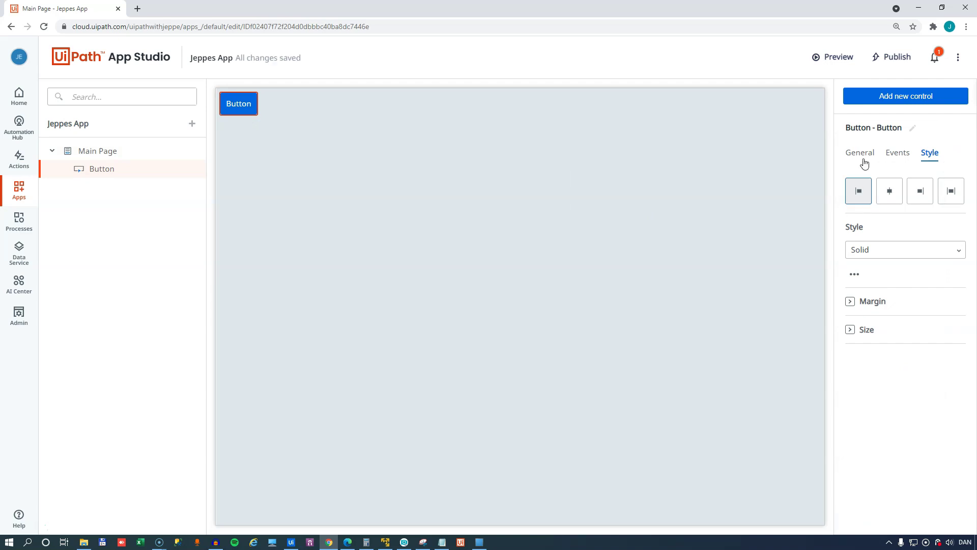
click(886, 97)
drag(879, 192, 261, 132)
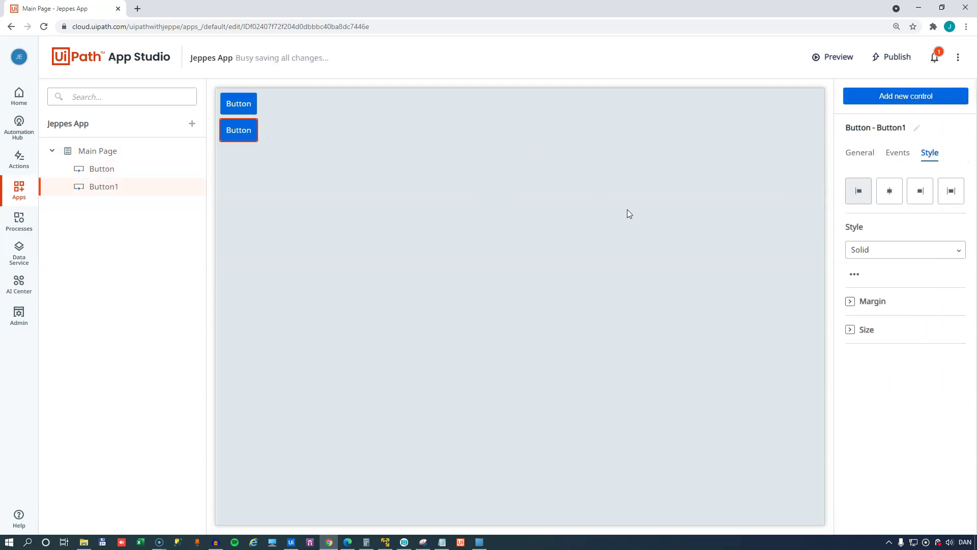
Try the horizontal layout on the Main Page and switch it back to vertical.
click(492, 224)
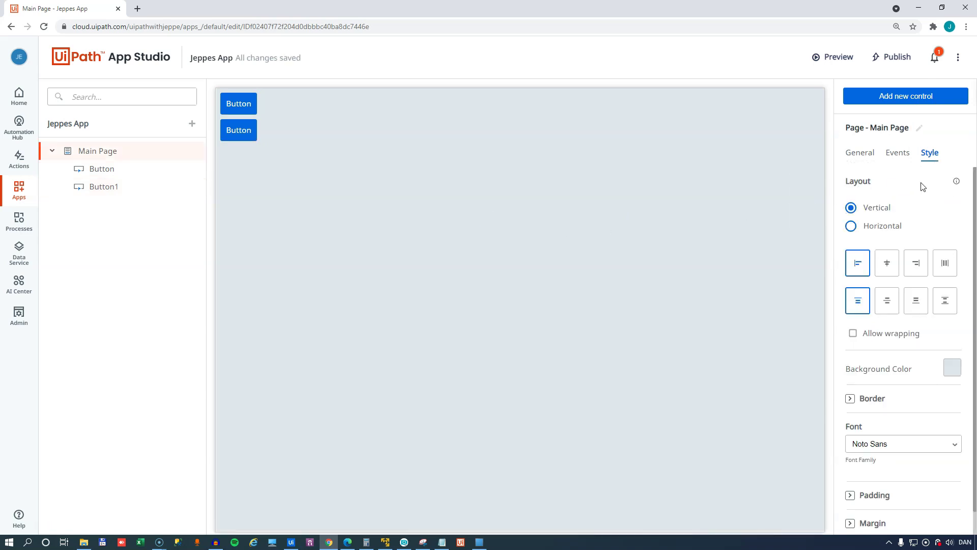
click(883, 228)
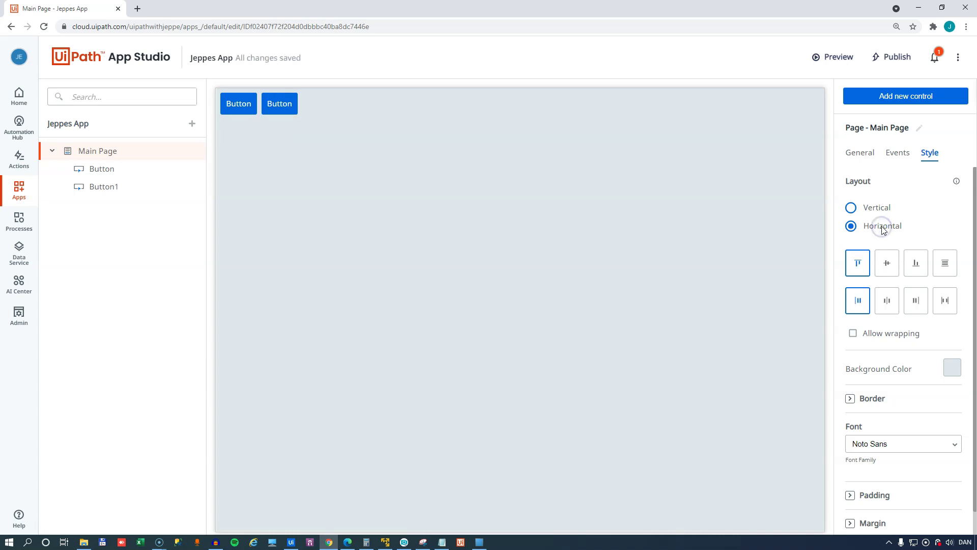
click(882, 207)
click(883, 227)
click(881, 208)
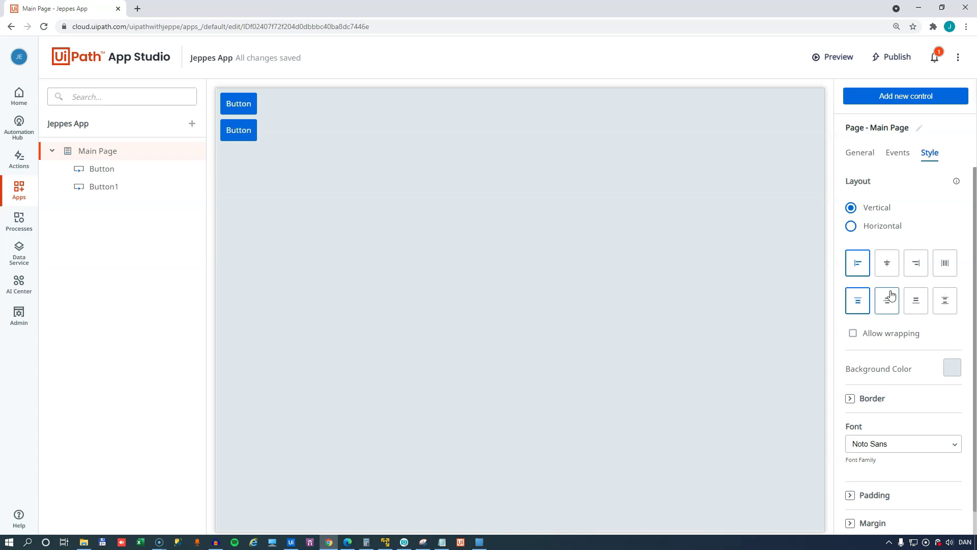
scroll(886, 315, down, 1)
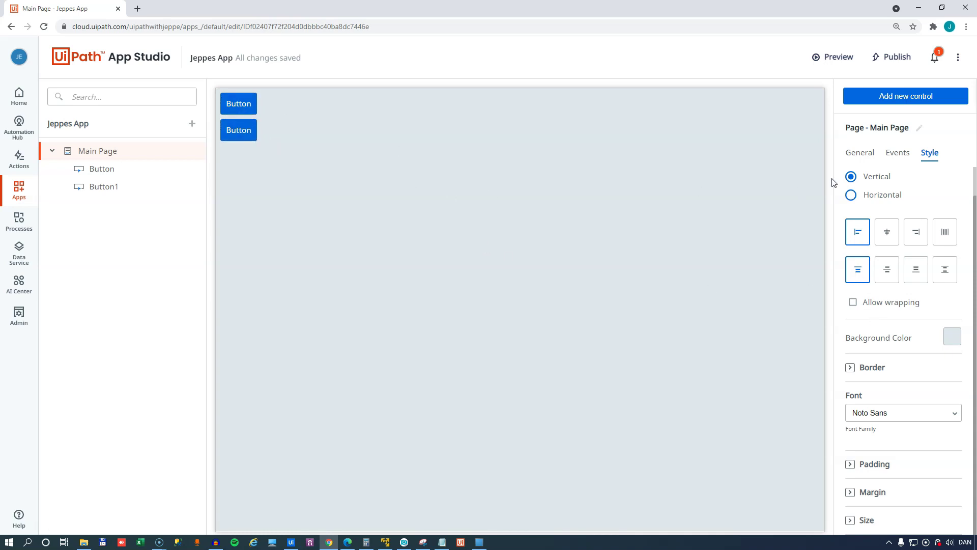
Add a date picker and a switch to the page below the two buttons.
click(709, 258)
click(875, 99)
drag(886, 255, 535, 244)
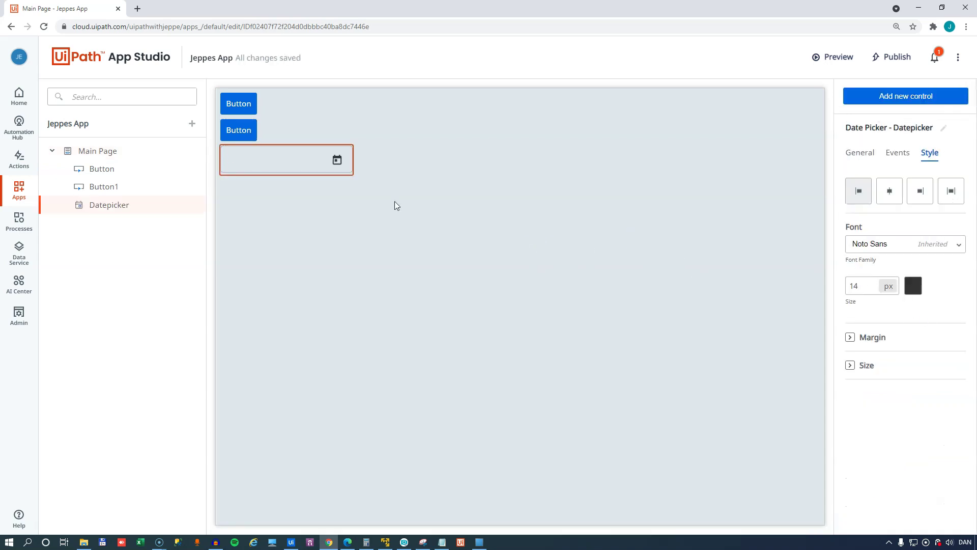
click(907, 102)
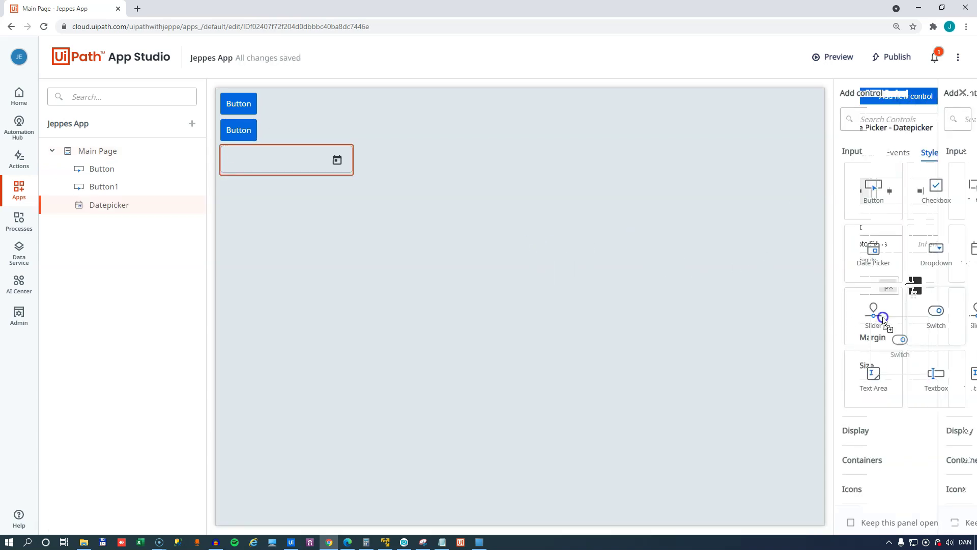
drag(885, 322, 467, 330)
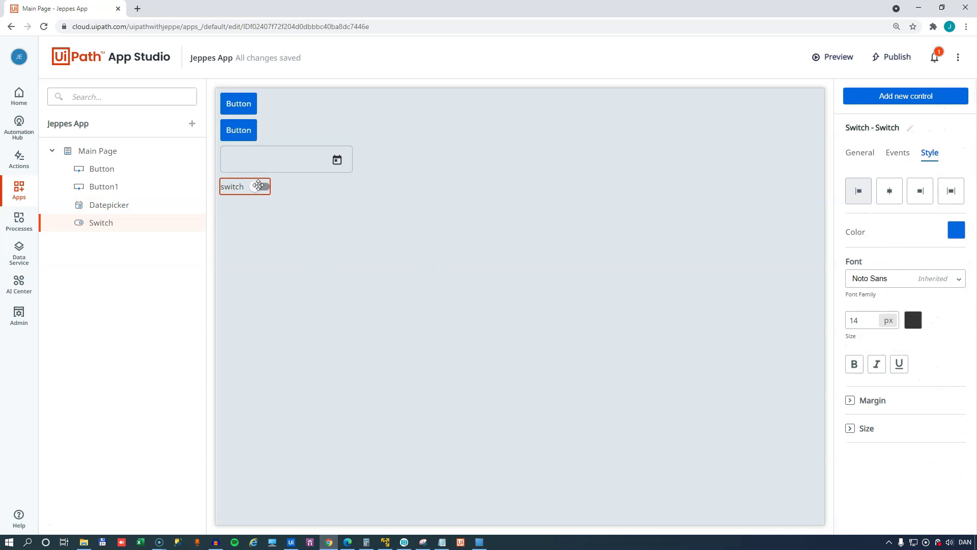
Delete the switch and the date picker from the Main Page.
click(237, 188)
click(237, 187)
key(Delete)
click(263, 166)
click(288, 167)
key(Delete)
click(393, 174)
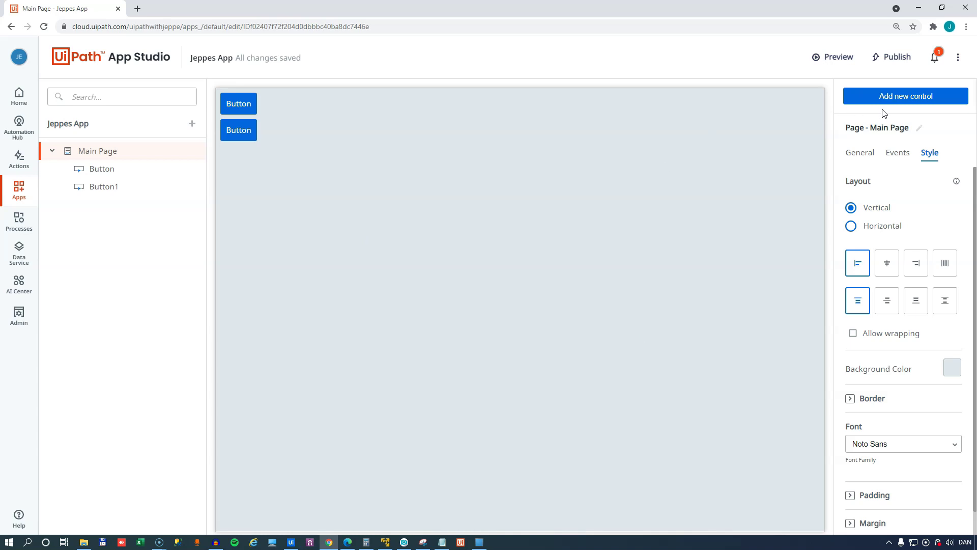
Add a container control to the Main Page below the two buttons.
click(893, 95)
click(894, 460)
scroll(904, 407, down, 3)
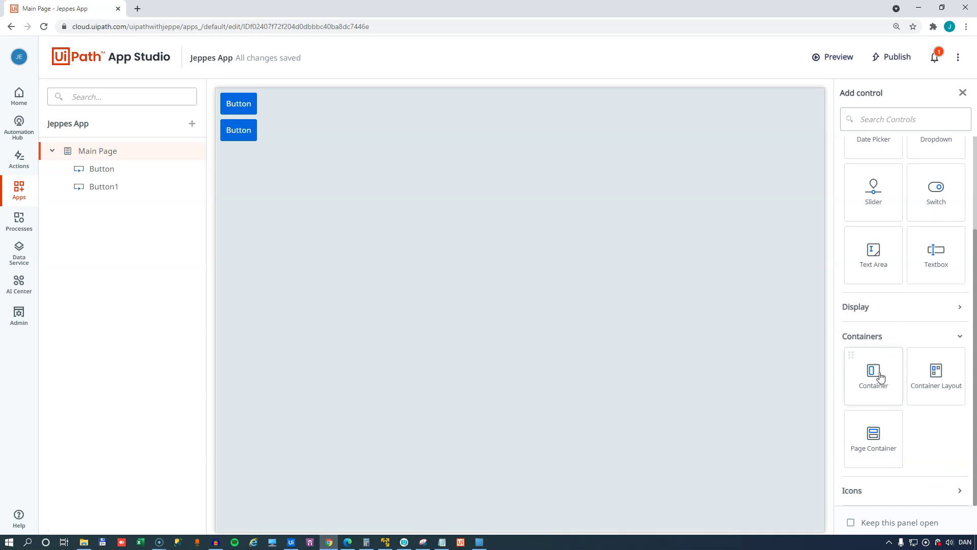
drag(875, 369, 339, 189)
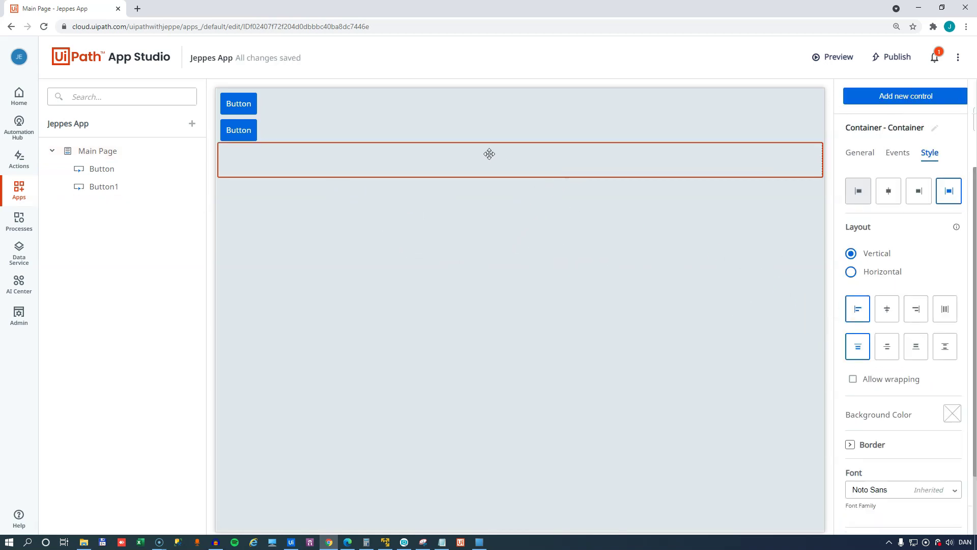
Move both buttons into the container, with Button1 placed first.
click(232, 132)
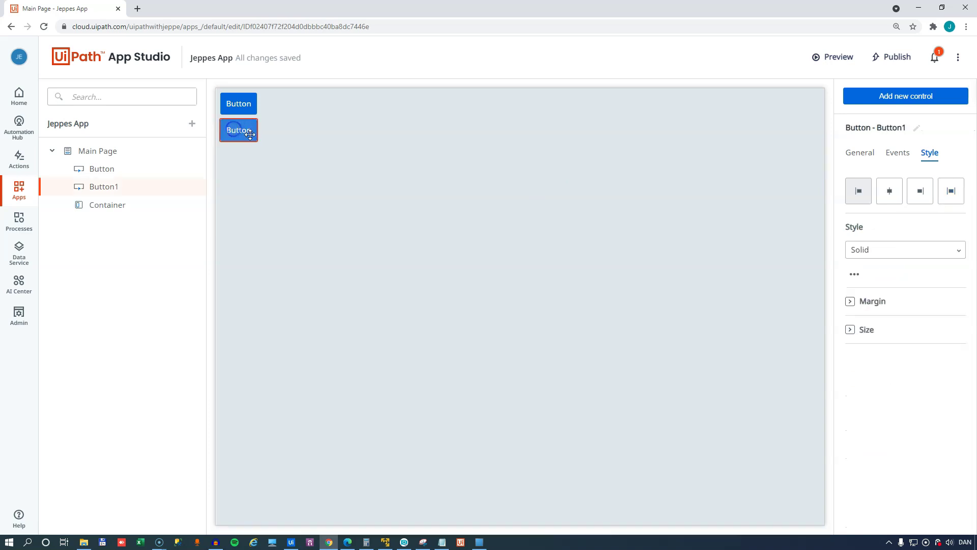
drag(243, 132, 264, 153)
click(243, 107)
drag(243, 106, 266, 144)
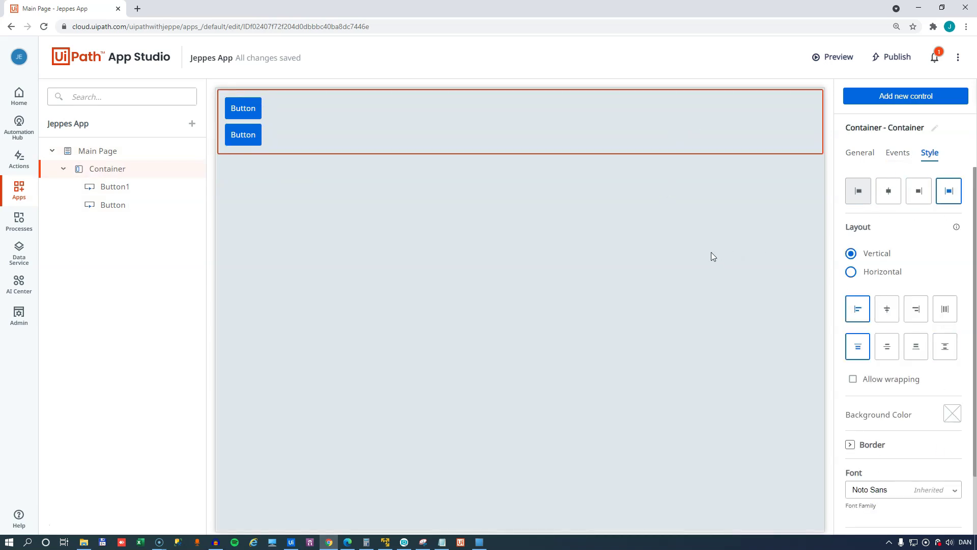
Set the layout of the container holding the two buttons to horizontal.
click(671, 249)
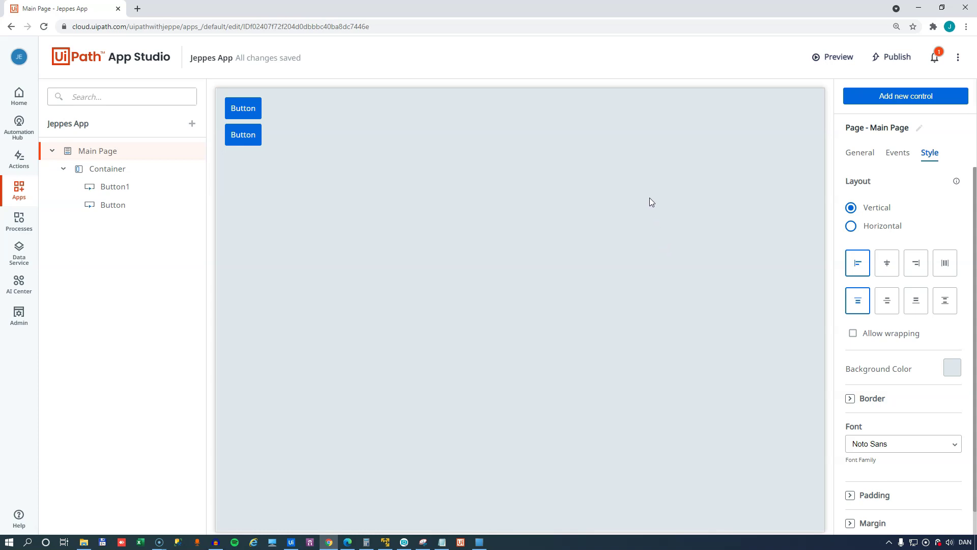
click(645, 129)
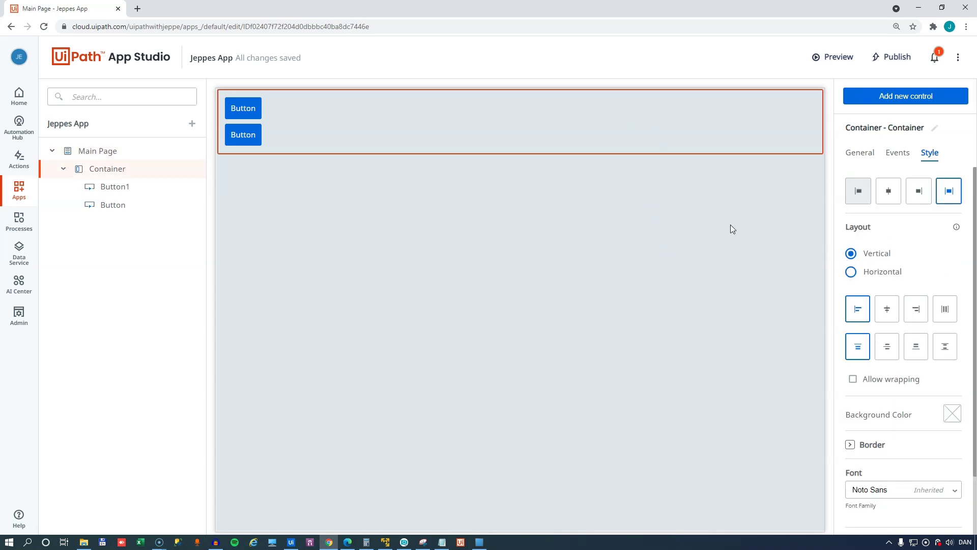
click(726, 237)
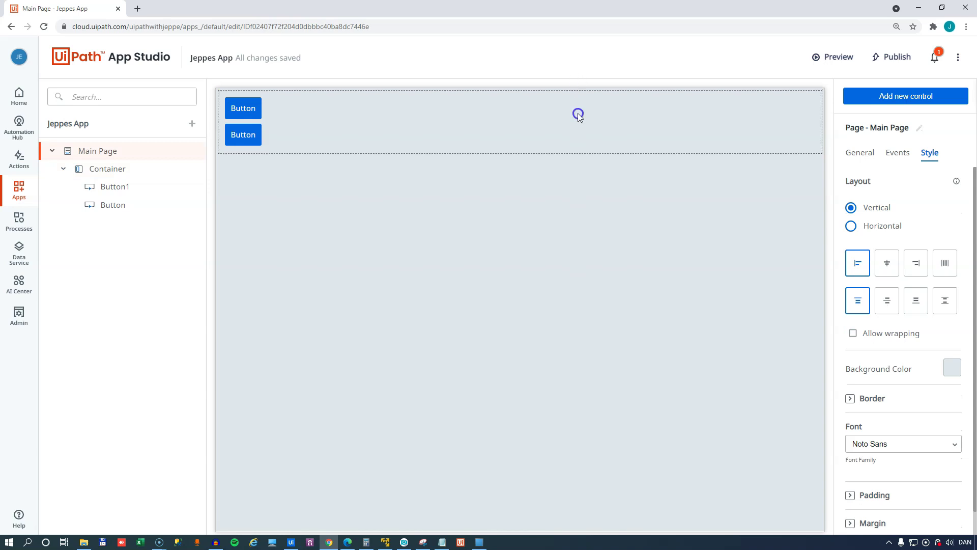
click(578, 113)
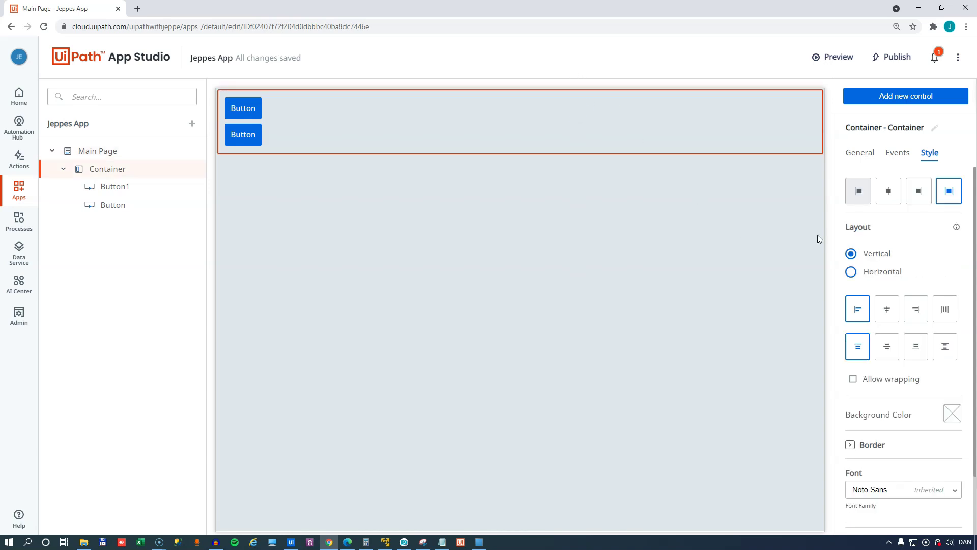
click(864, 274)
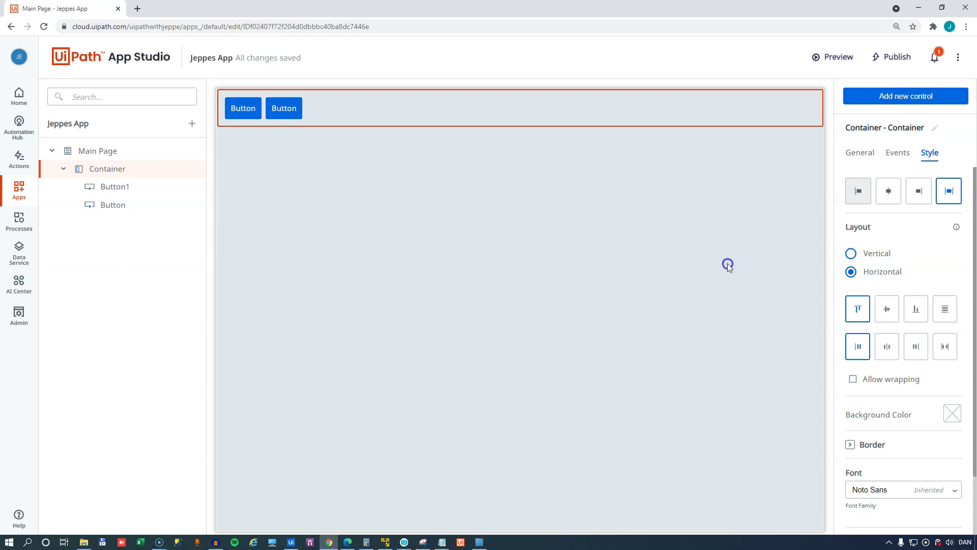
Add a date picker to the Main Page below the container with the two buttons.
click(728, 267)
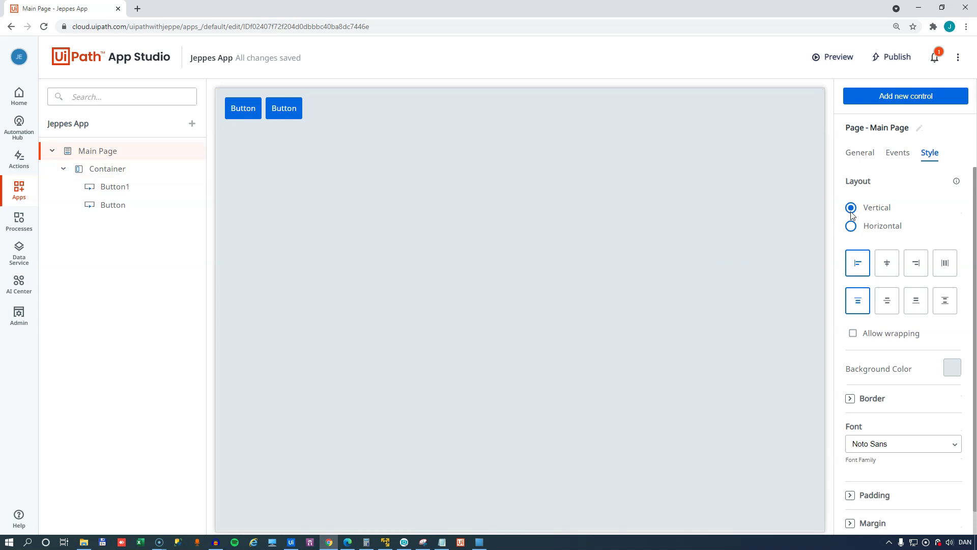
click(902, 95)
drag(873, 250, 246, 175)
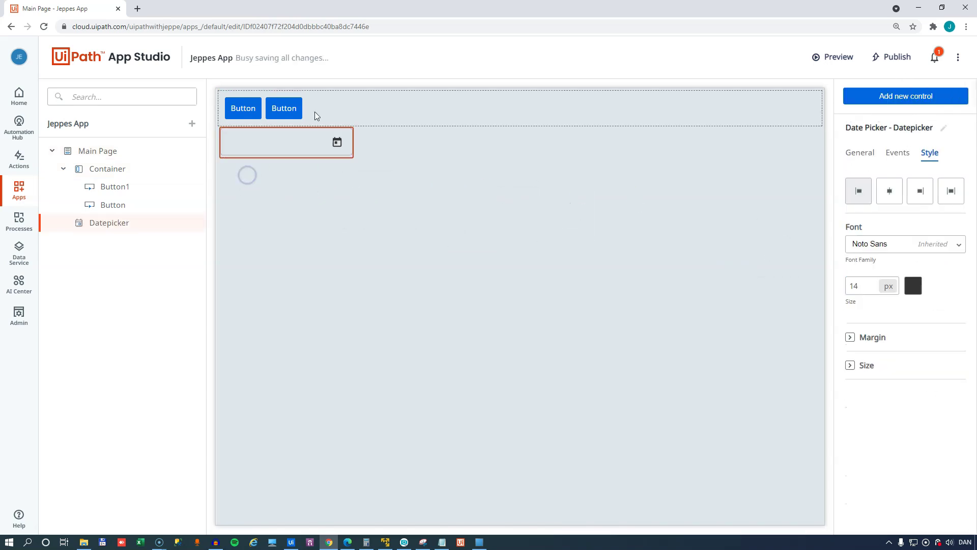
Delete the date picker below the button container.
click(391, 121)
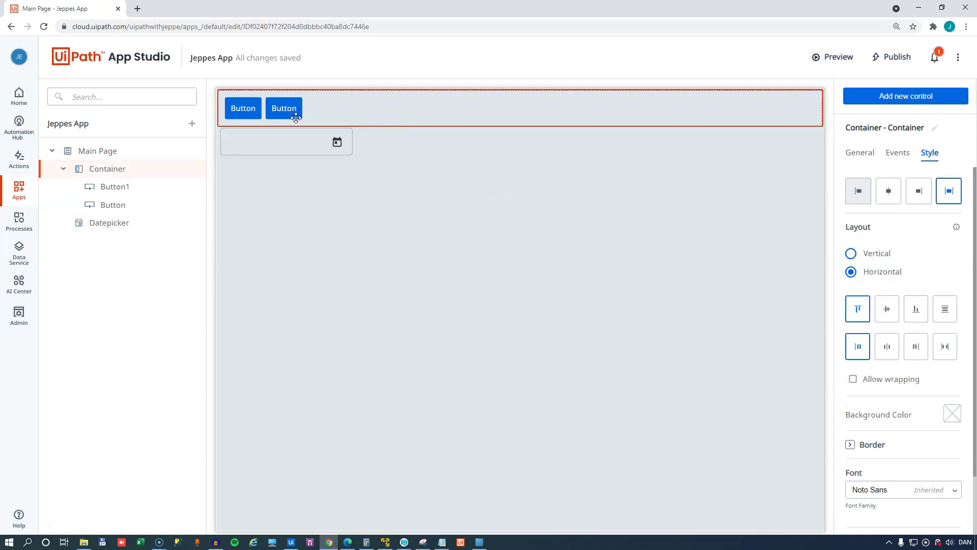
click(402, 217)
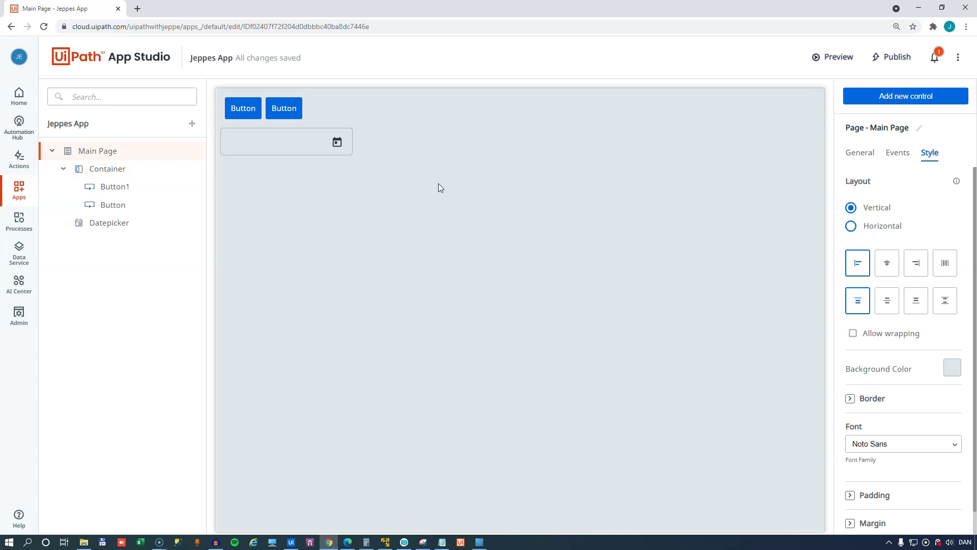
click(277, 134)
key(Delete)
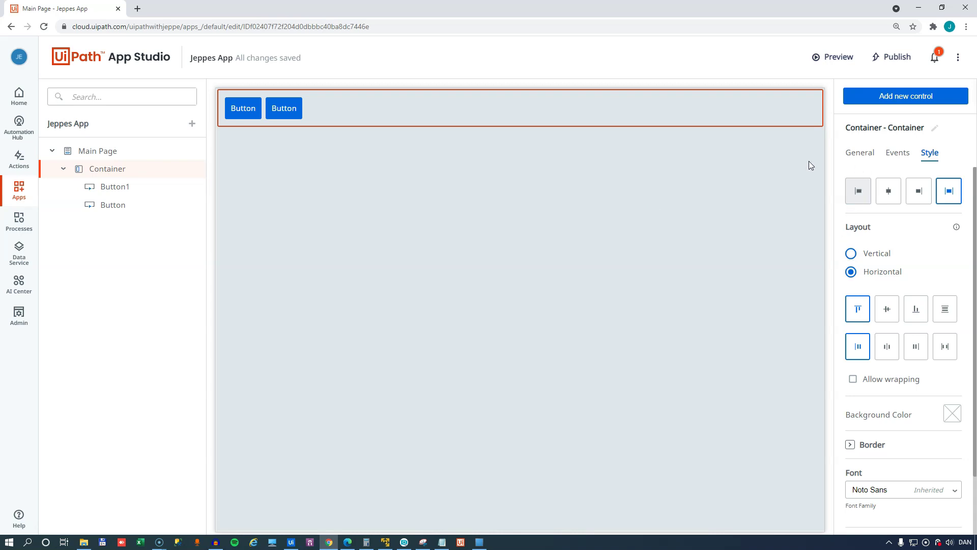
Add a container layout control to the Main Page below the button container.
click(886, 96)
scroll(885, 218, down, 3)
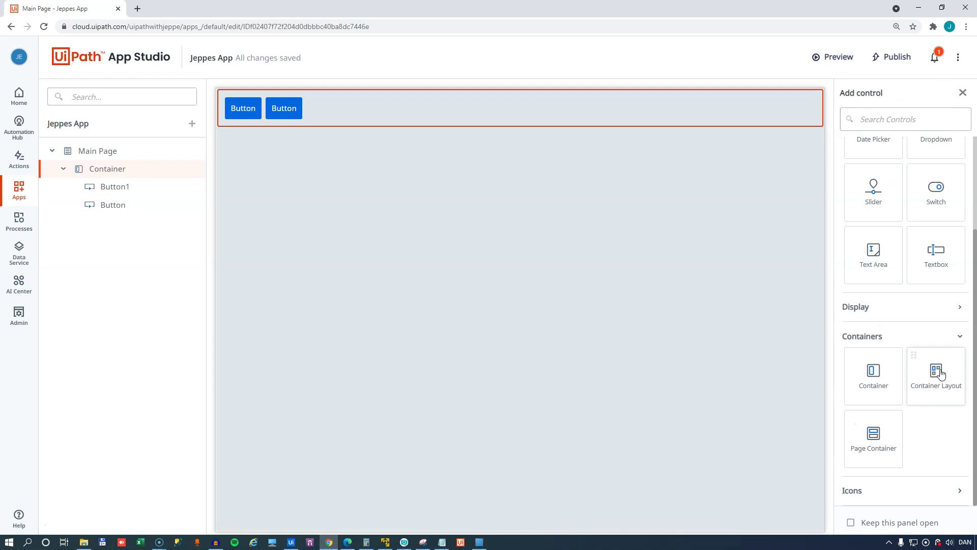
drag(922, 360, 362, 199)
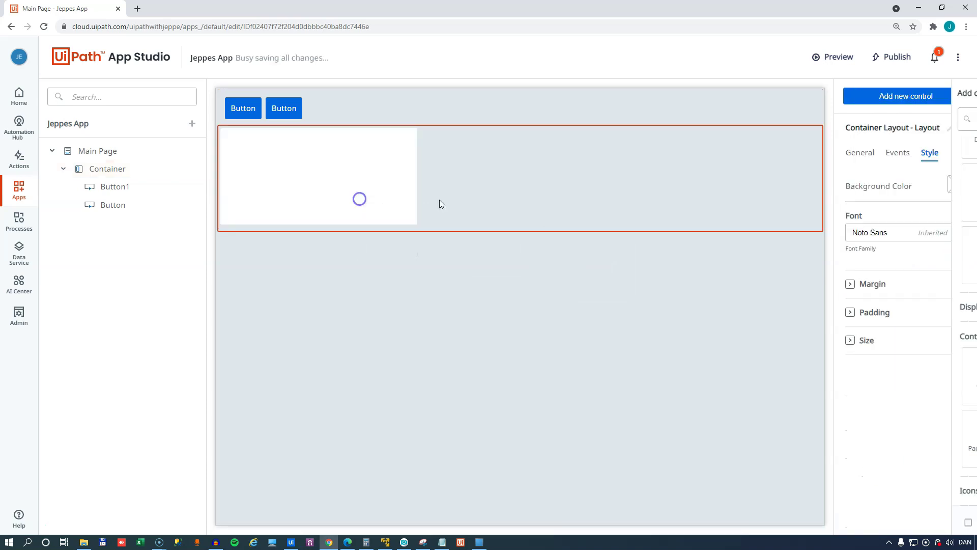
Add a second container beside the first one in the container layout and stretch it to the layout's right edge.
click(508, 203)
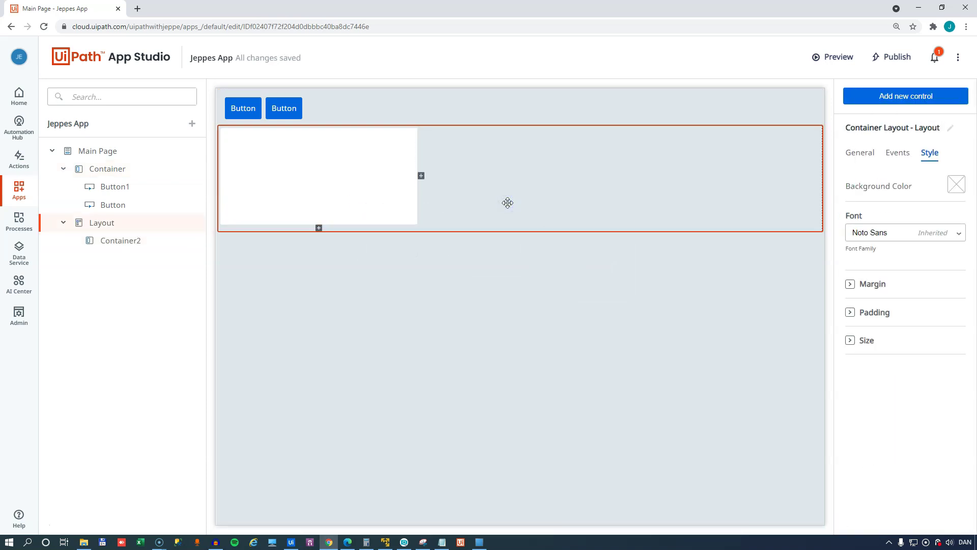
click(363, 185)
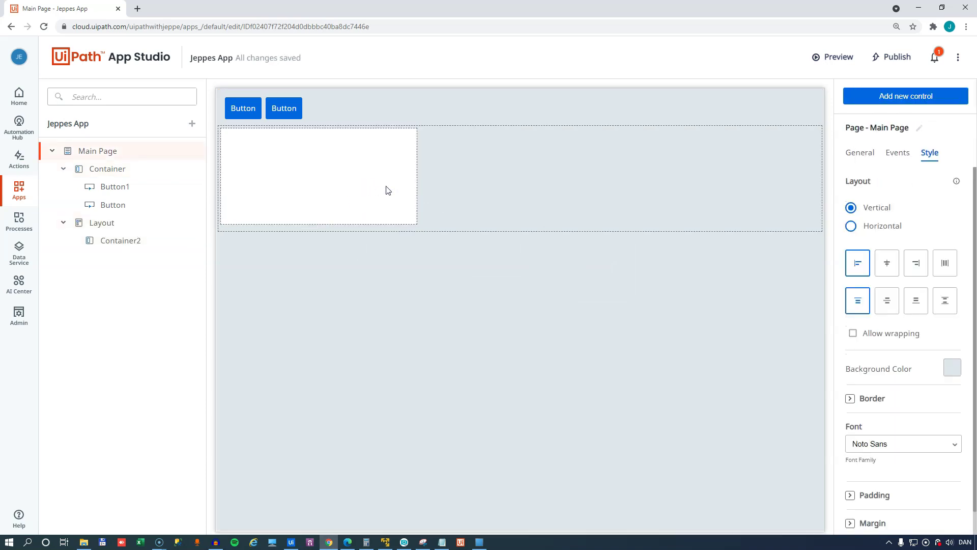
click(374, 181)
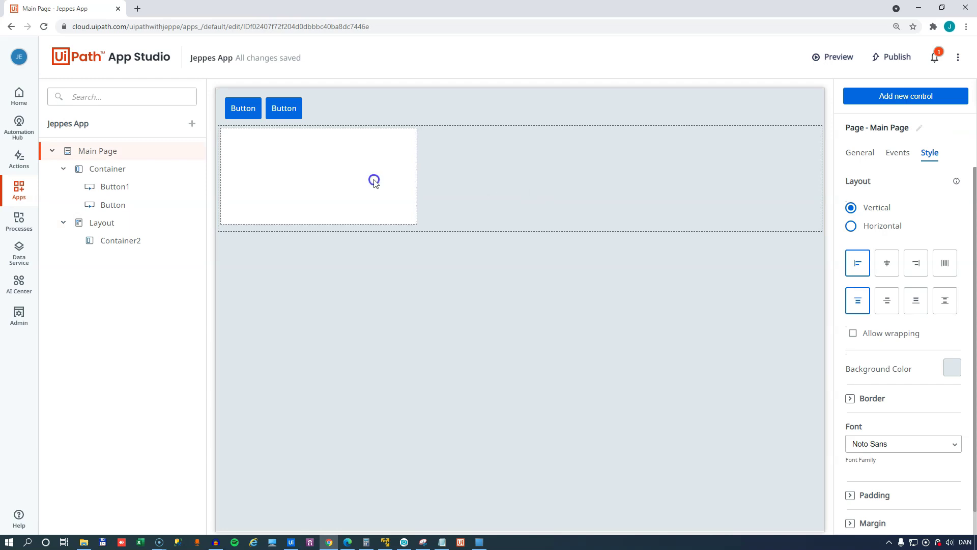
click(490, 175)
click(343, 172)
click(342, 173)
click(421, 176)
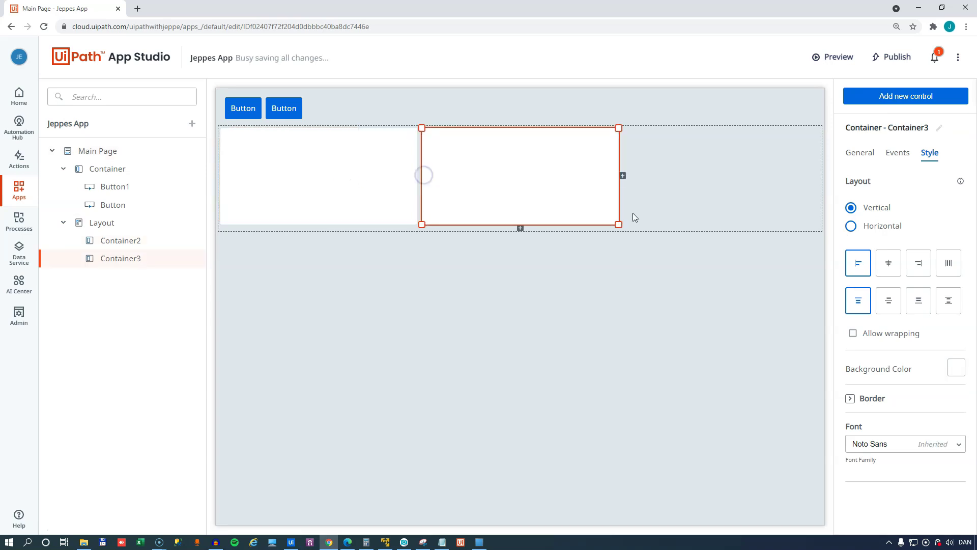
drag(619, 224, 820, 226)
click(597, 190)
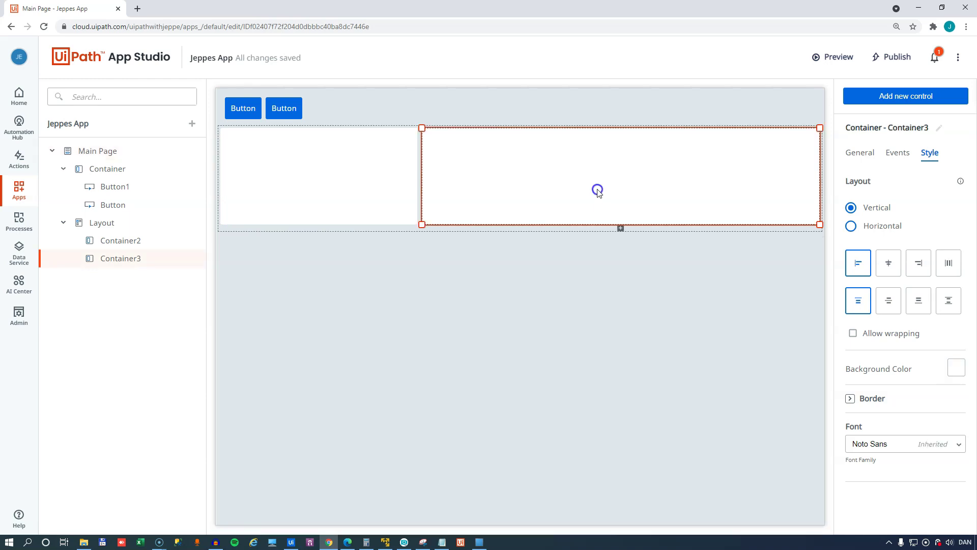
Add a container in a second row of the layout and stretch it across the layout's full width.
click(623, 230)
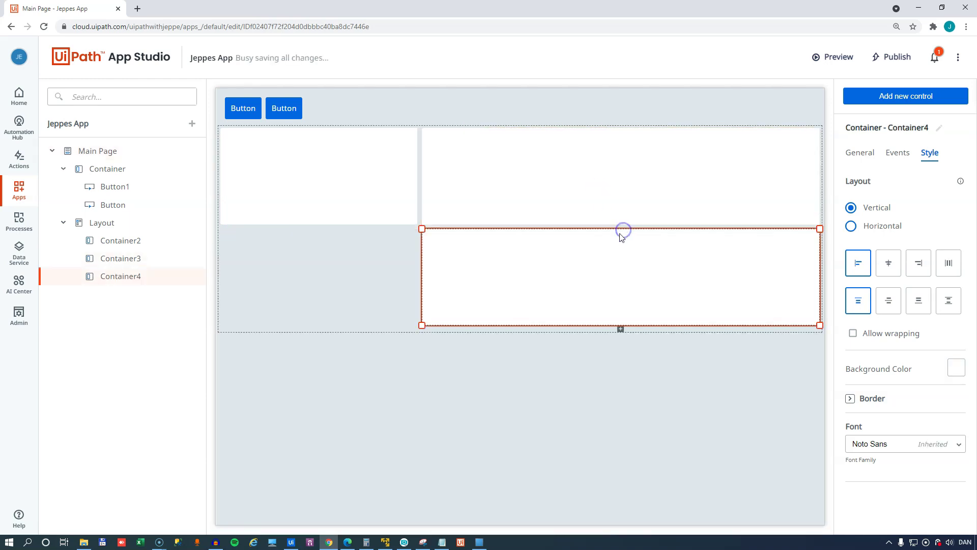
drag(420, 323, 220, 325)
click(543, 395)
click(312, 155)
click(510, 163)
click(490, 260)
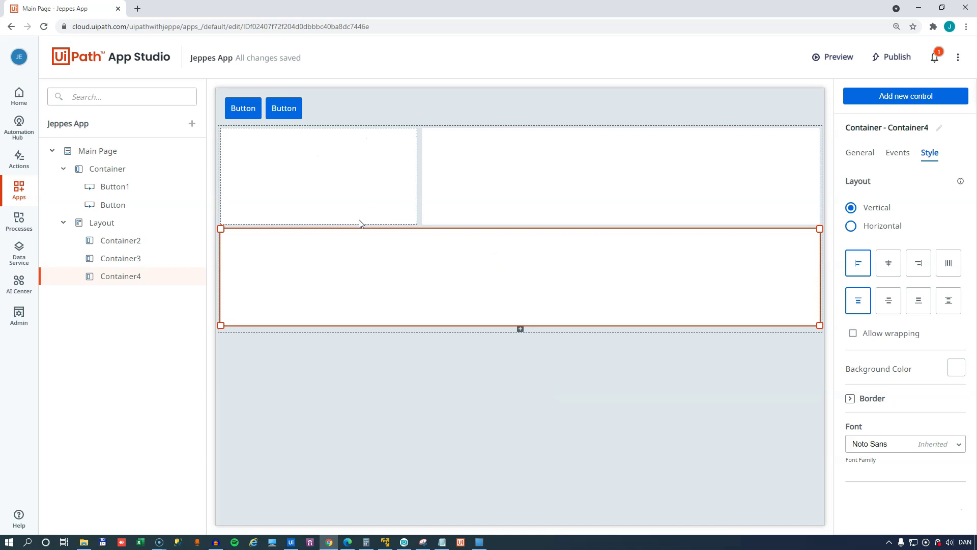
Delete the upper right container and stretch the upper left one across the layout's full width.
click(513, 190)
key(Delete)
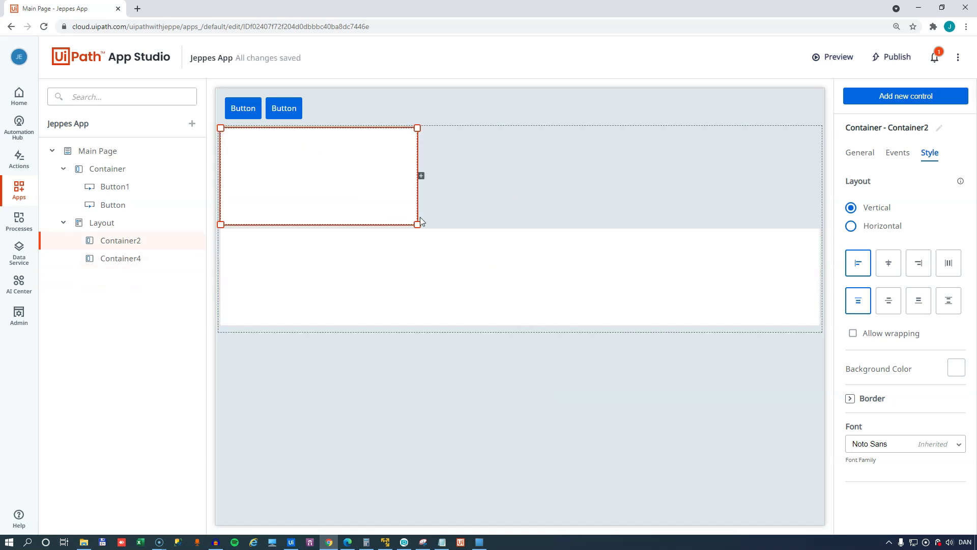
drag(418, 224, 818, 221)
Split the layout's lower row into a new left container about a quarter of the width and a wider right container.
click(353, 279)
drag(219, 326, 493, 295)
click(409, 280)
drag(371, 326, 650, 323)
click(669, 276)
drag(532, 273, 260, 272)
click(705, 280)
drag(674, 326, 379, 326)
click(453, 383)
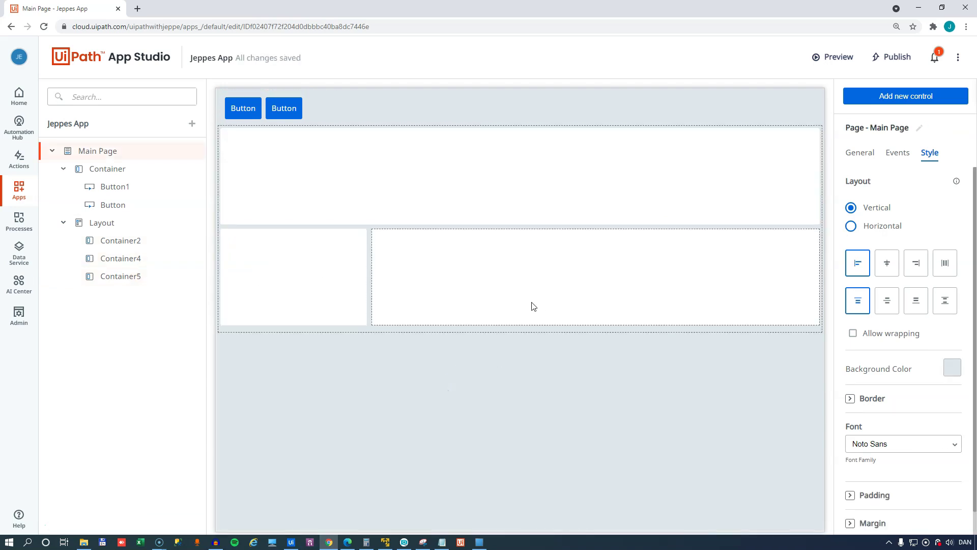
Shorten the upper container to about two thirds of its height and move the two lower containers up beneath it.
click(488, 170)
drag(816, 223, 815, 176)
click(586, 257)
drag(586, 256, 580, 227)
drag(273, 251, 274, 218)
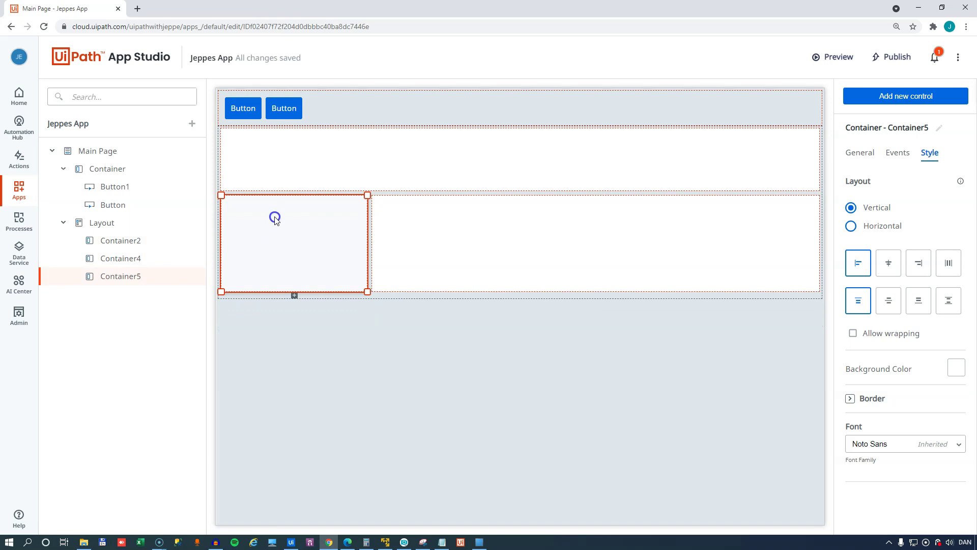
click(534, 327)
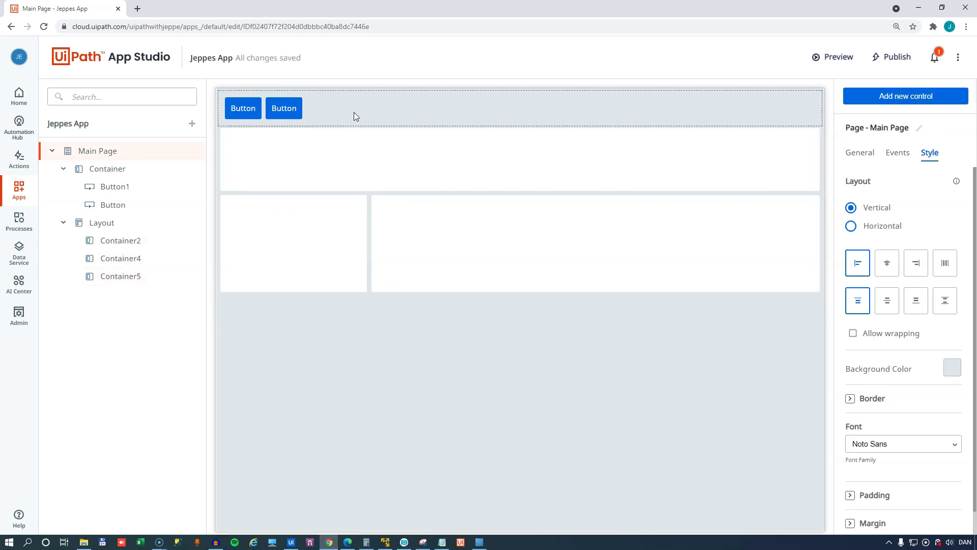
Move both buttons into the lower left container and rename that container ct_menu.
drag(276, 110, 267, 219)
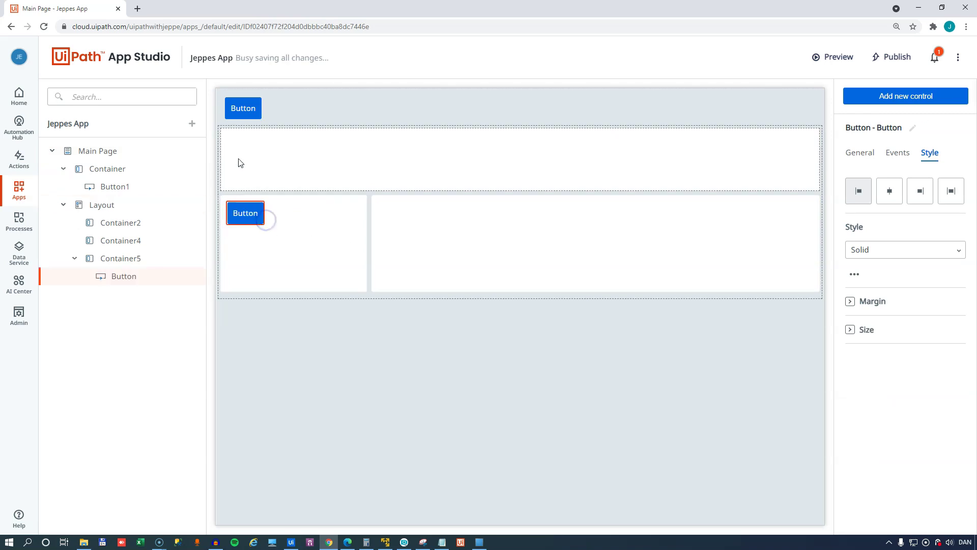
drag(248, 108, 275, 244)
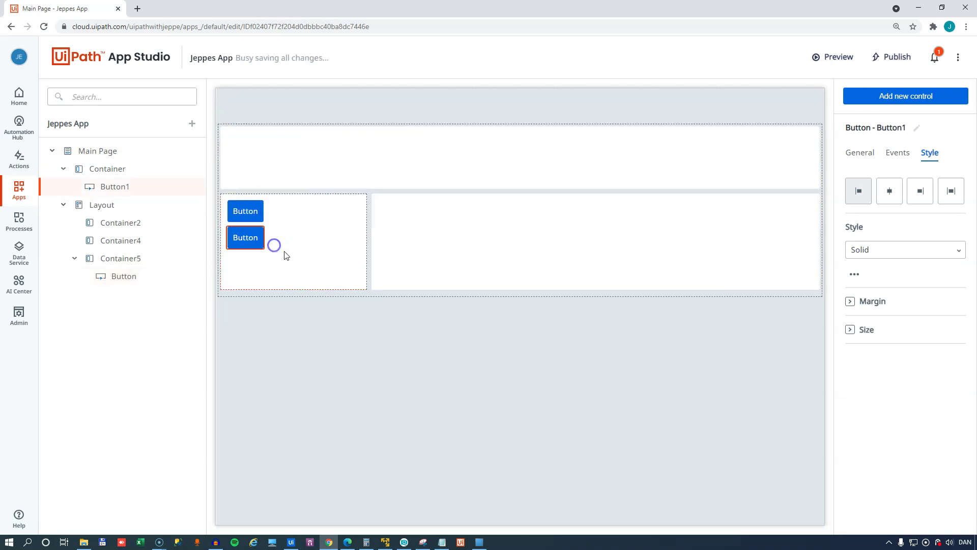
click(307, 218)
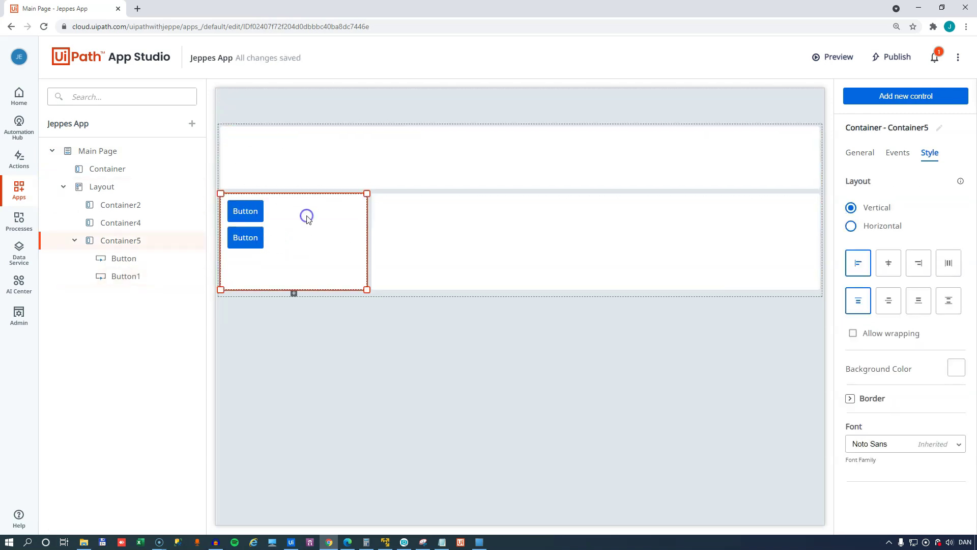
click(942, 130)
text(ct_menu)
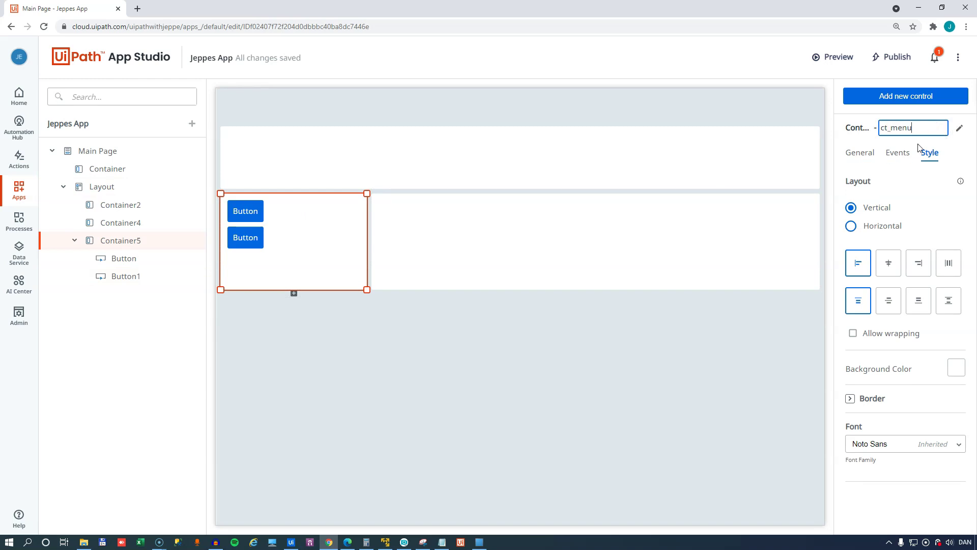
key(Return)
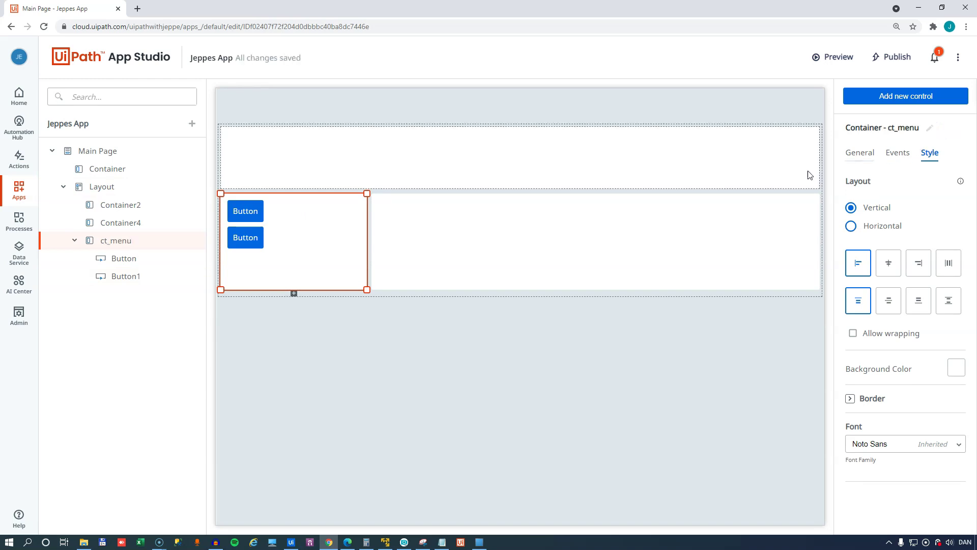
Narrow the ct_menu container by about a third and widen the container beside it to fill the gap.
click(332, 236)
click(331, 236)
click(312, 239)
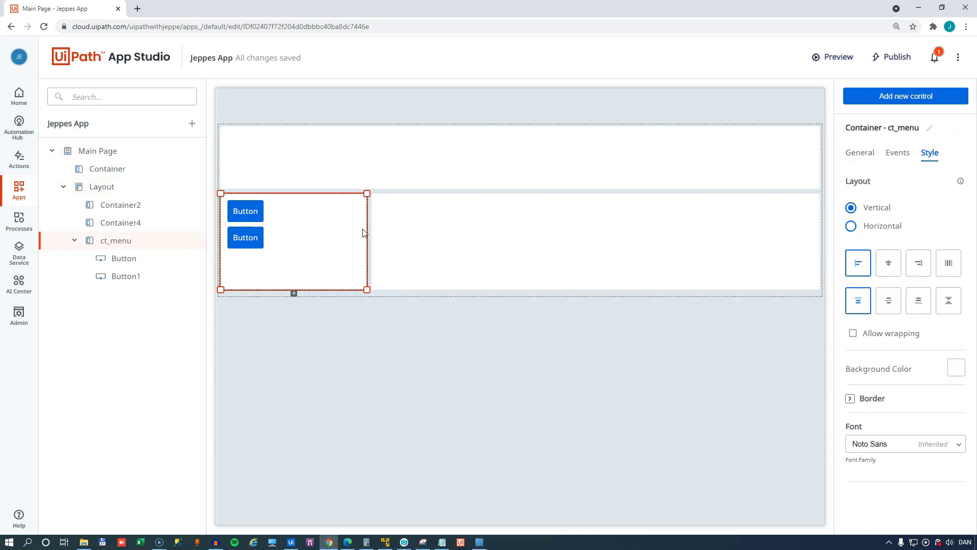
drag(367, 289, 321, 288)
click(386, 268)
click(371, 285)
click(377, 281)
click(296, 255)
Set the width of both buttons in ct_menu to 100 %.
click(253, 213)
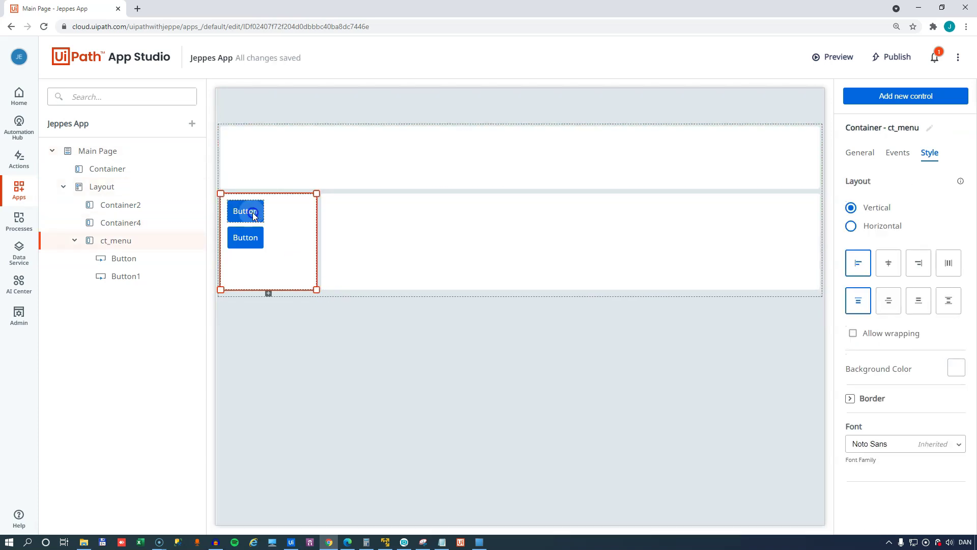
click(858, 331)
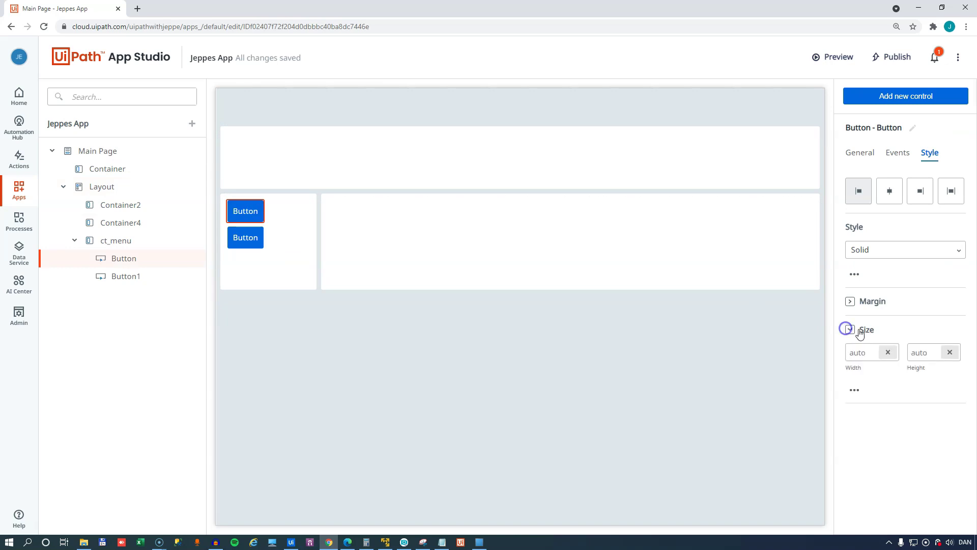
click(862, 352)
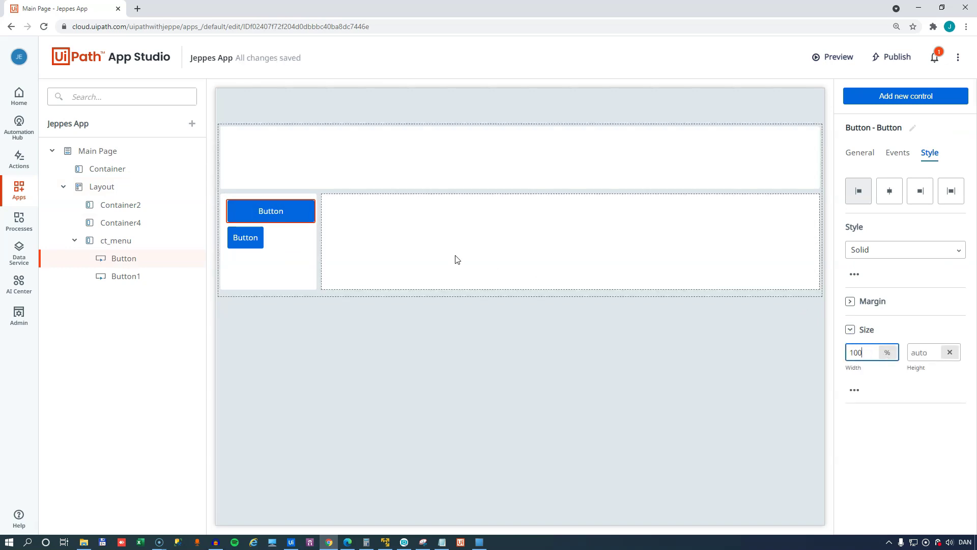
click(264, 244)
click(870, 354)
click(870, 352)
text(100)
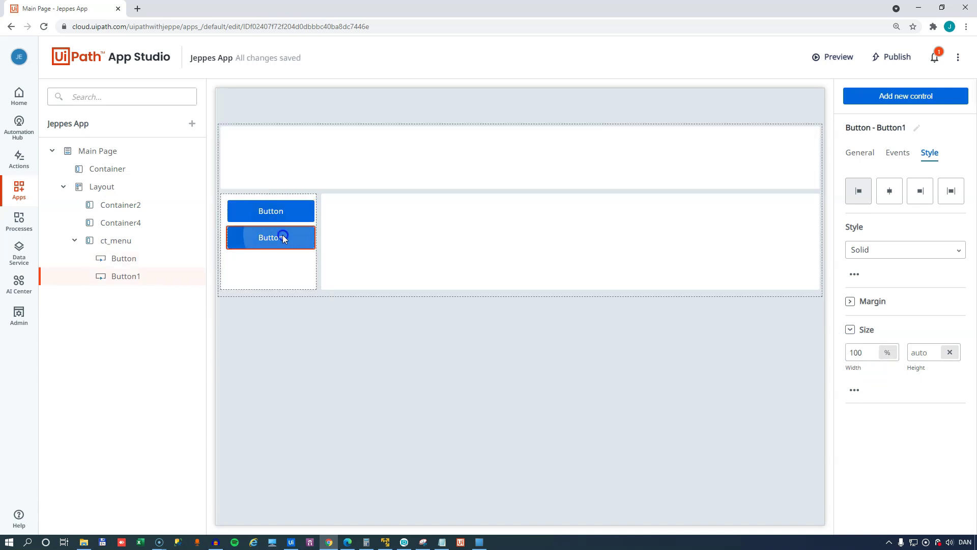
Center the contents of ct_menu horizontally and duplicate its second button.
click(257, 266)
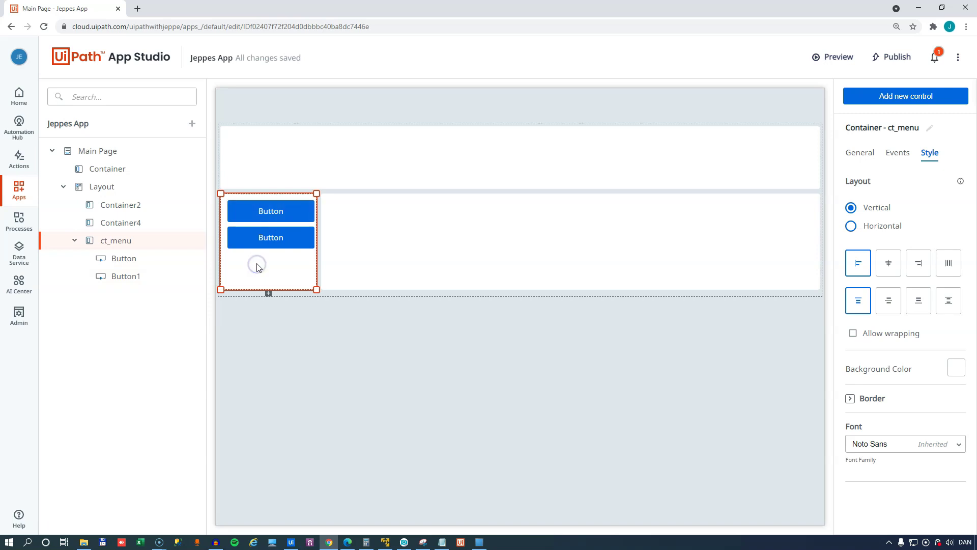
click(896, 268)
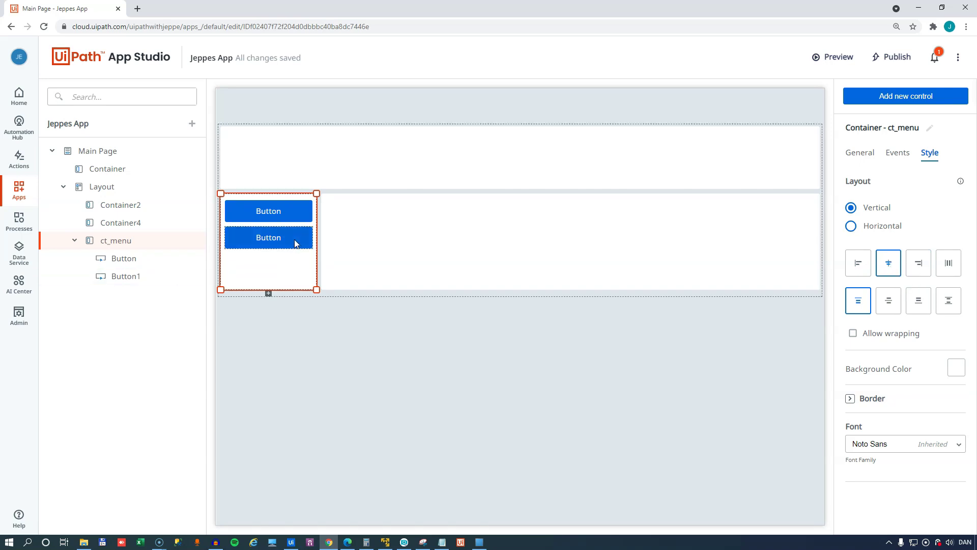
click(275, 237)
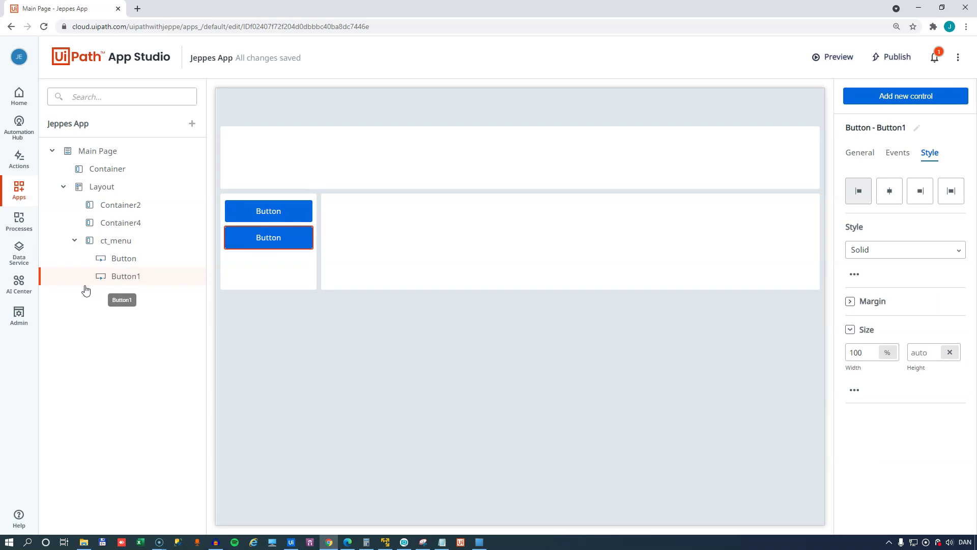
right_click(127, 282)
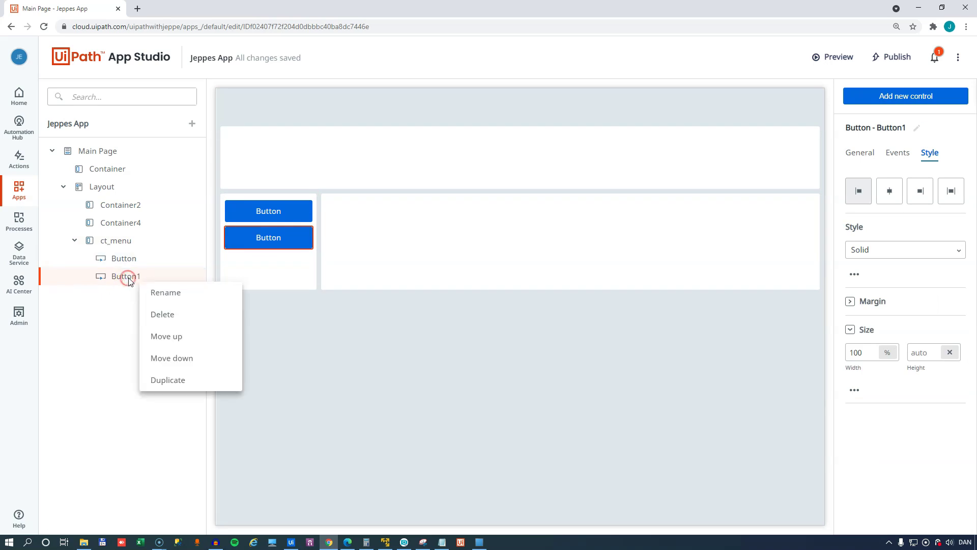
click(167, 377)
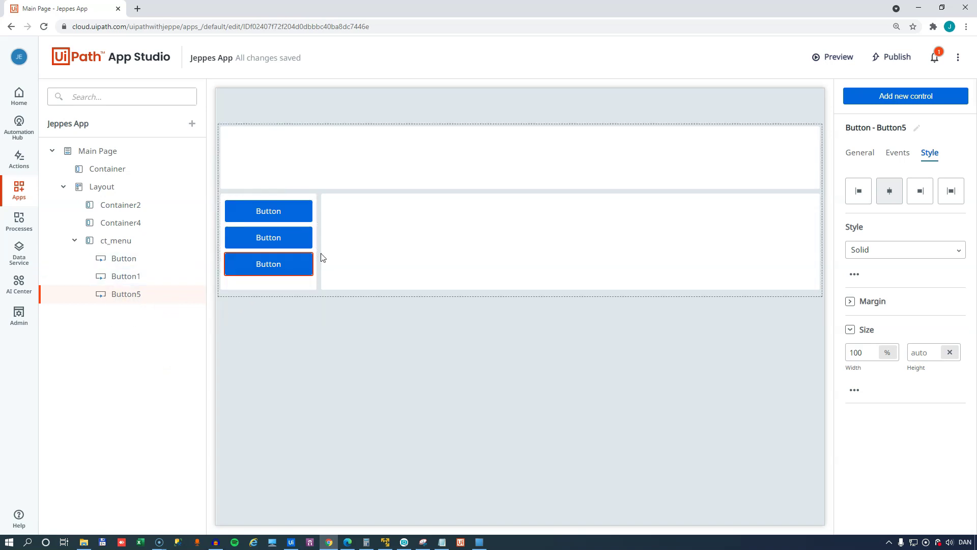
Add a label control to the upper full-width container.
click(459, 168)
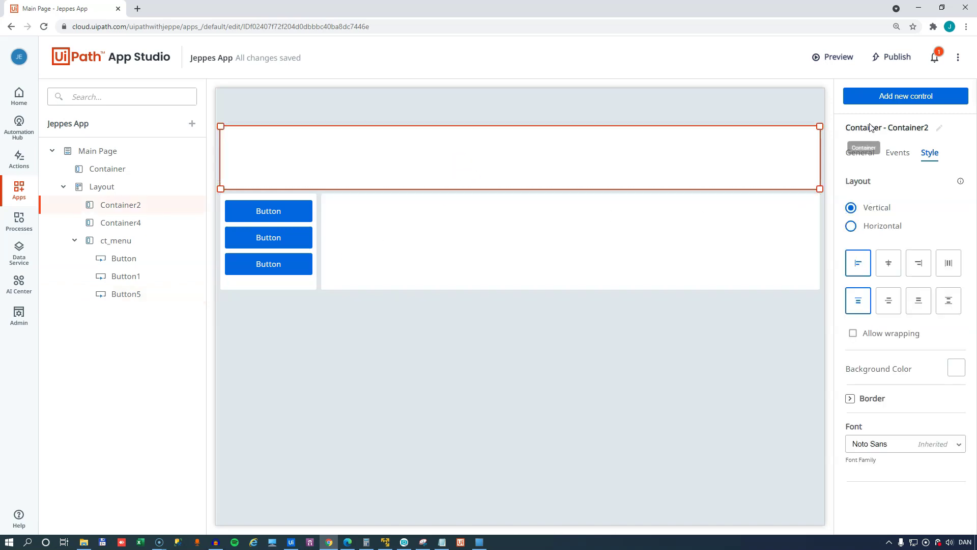
click(887, 95)
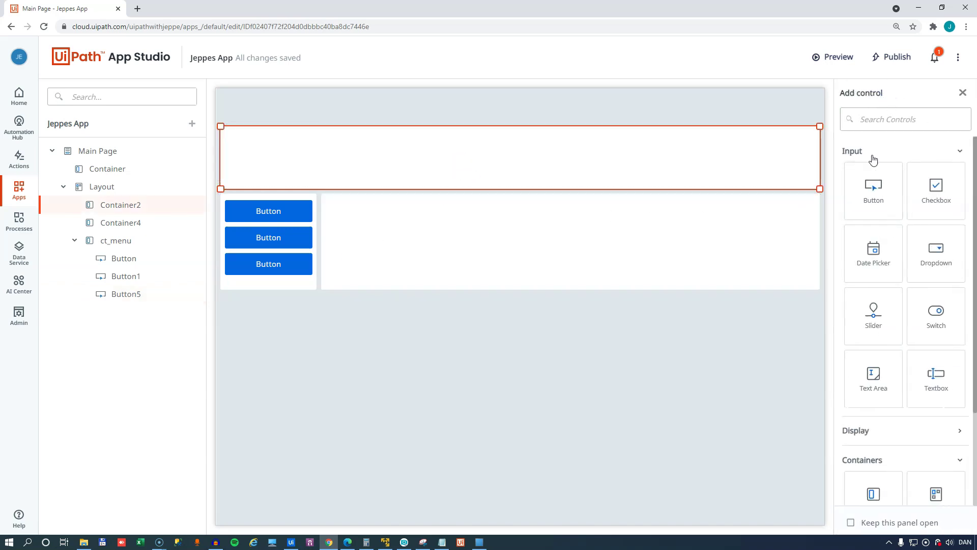
click(960, 151)
click(907, 187)
drag(857, 325, 518, 153)
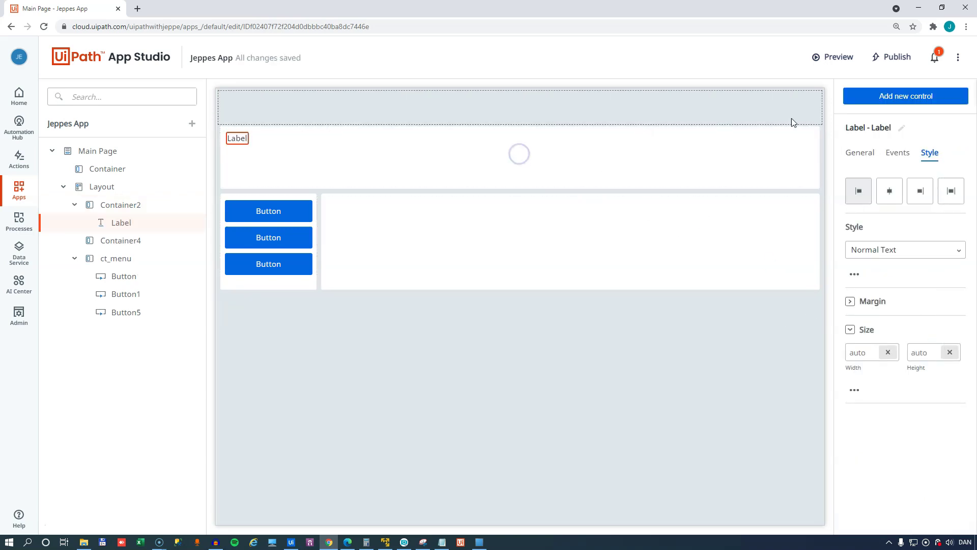
Change the new label's text to the app's name.
click(860, 152)
click(901, 197)
drag(901, 197, 839, 199)
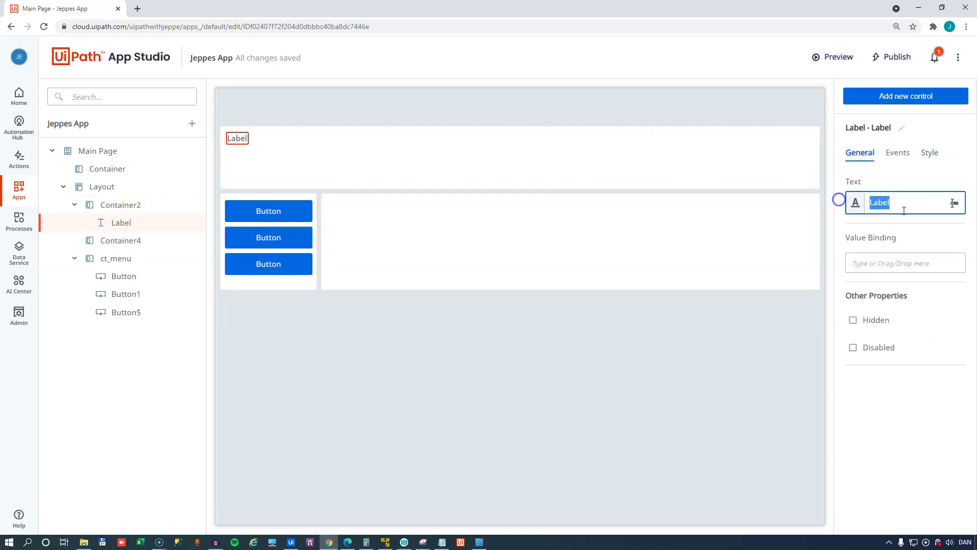
text(Jeppes App)
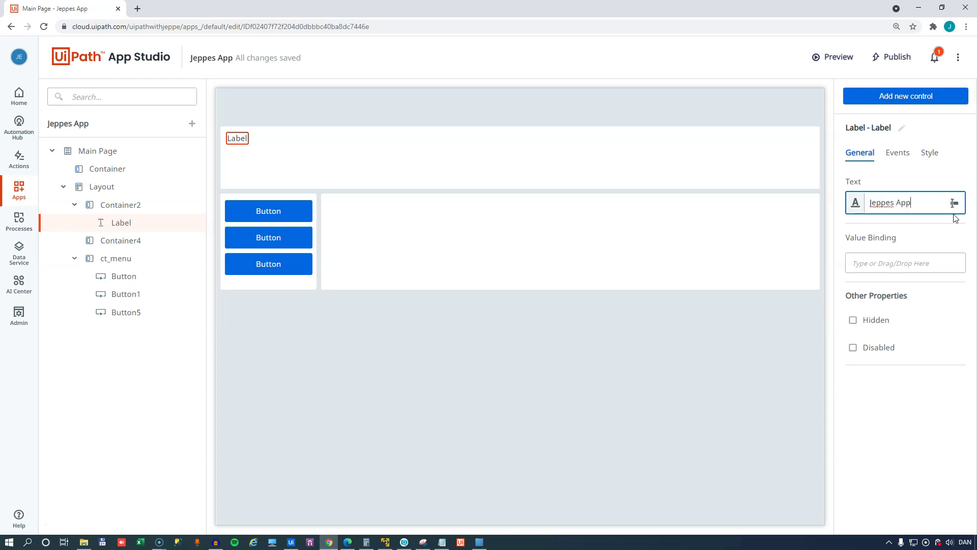
Center the upper container's contents horizontally and vertically, and set the label's own alignment to center.
click(510, 159)
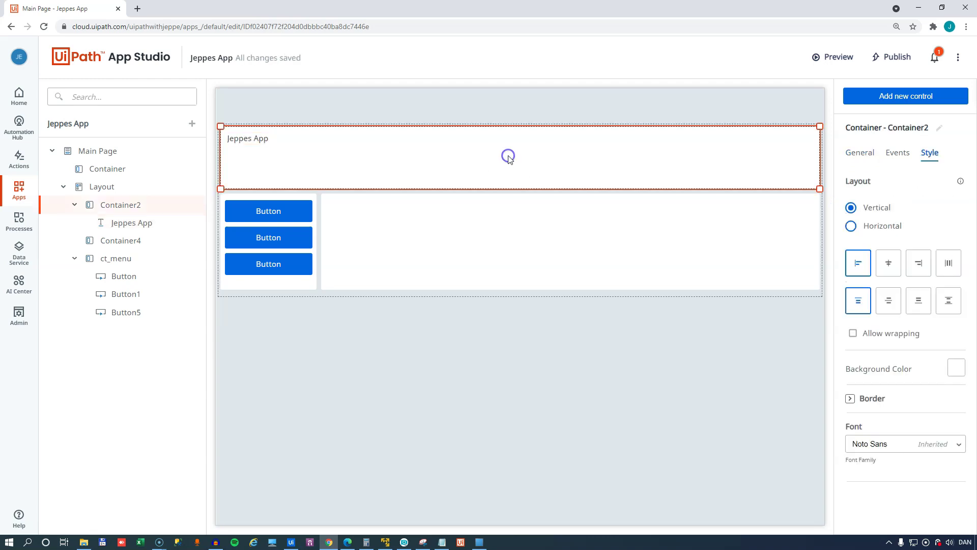
click(895, 270)
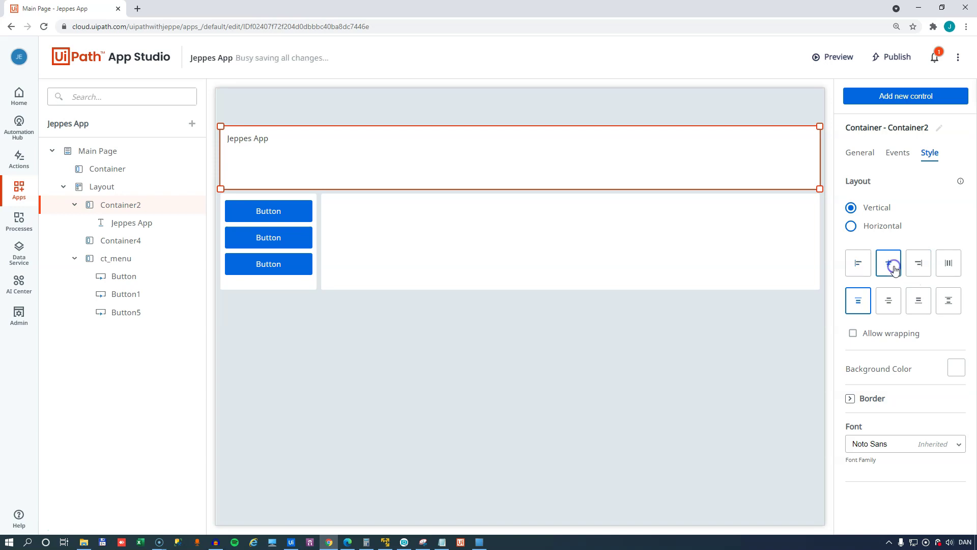
click(889, 303)
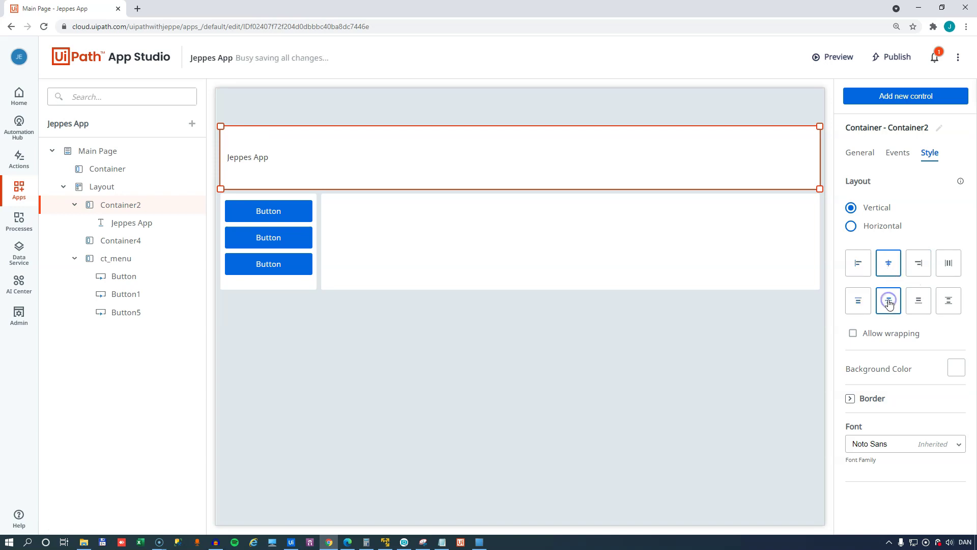
click(248, 156)
click(889, 192)
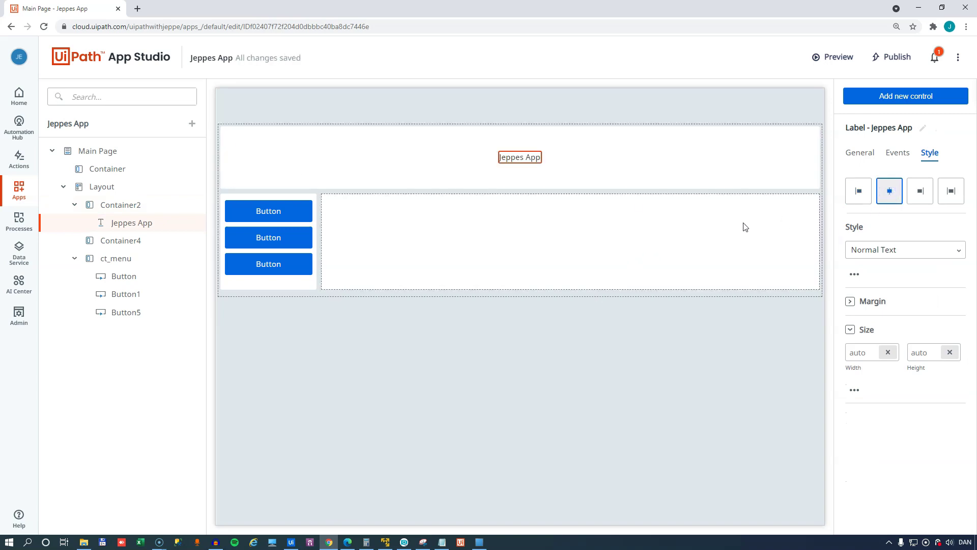
Increase the font size of the title label in the header container.
click(855, 274)
drag(869, 387, 838, 392)
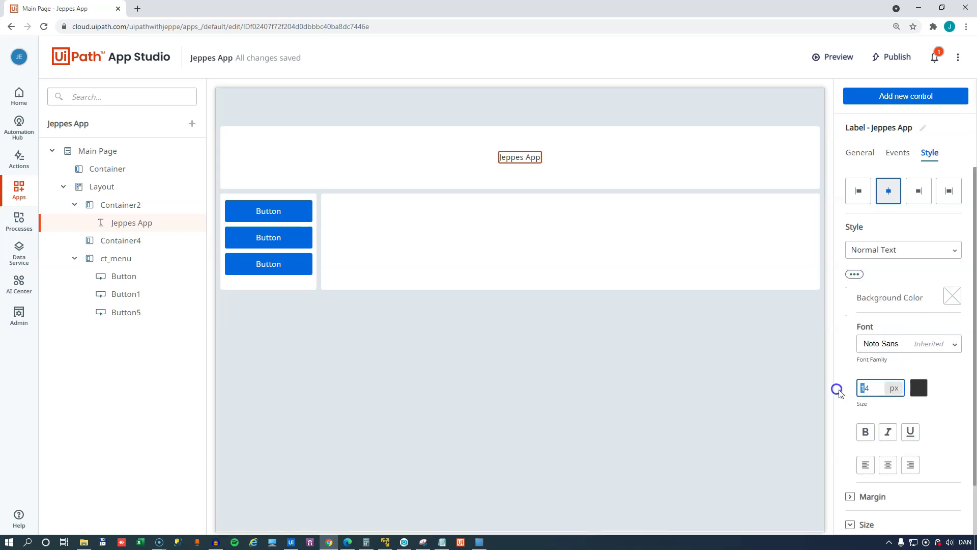
click(725, 426)
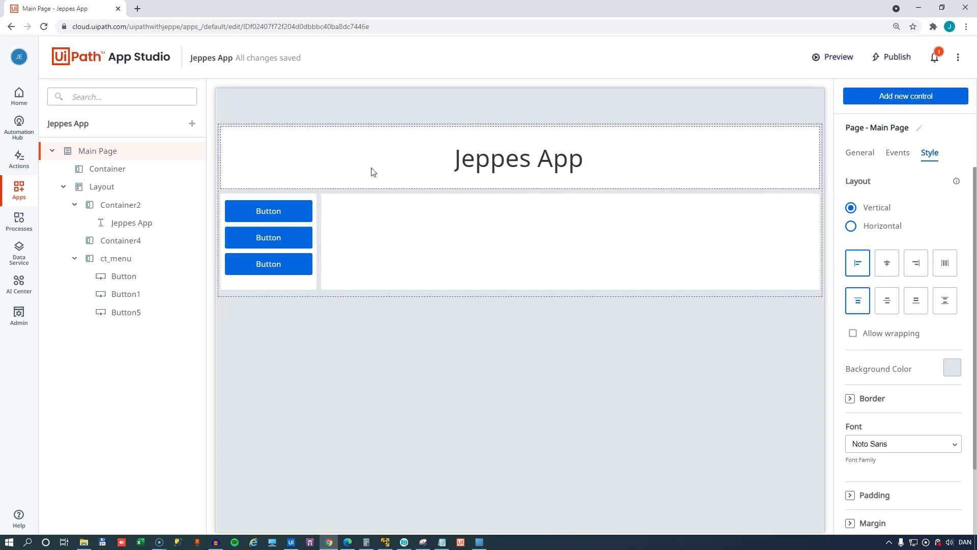
Delete the empty container above the layout on the Main Page.
click(312, 113)
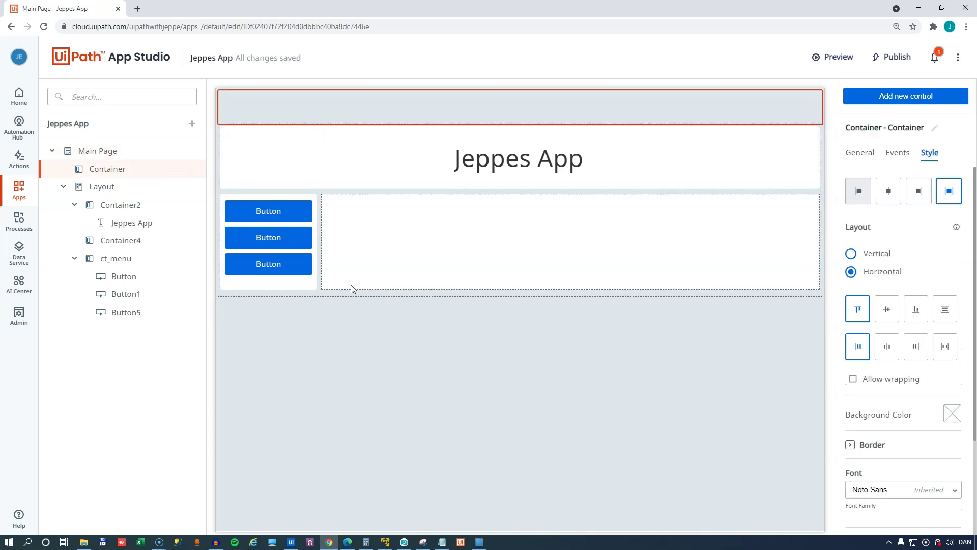
right_click(164, 173)
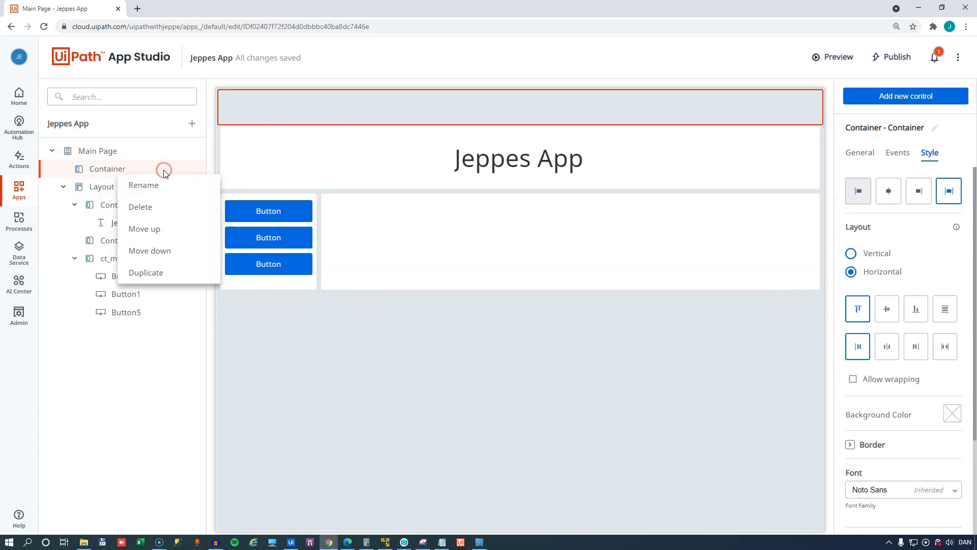
click(160, 210)
click(611, 399)
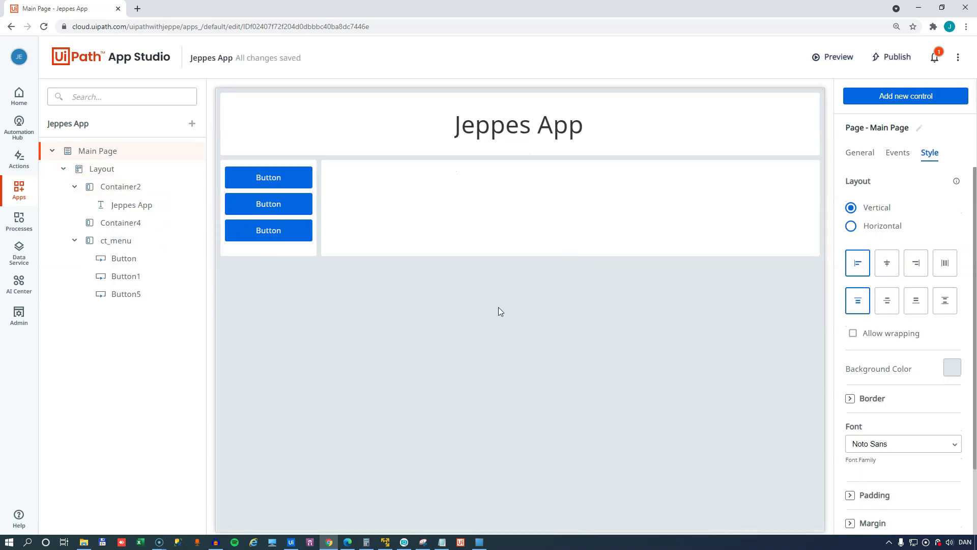
Stretch the empty content container and the ct_menu container down to matching heights near the bottom of the page.
click(590, 212)
drag(820, 257, 824, 454)
click(290, 257)
click(290, 253)
click(307, 253)
drag(313, 256, 310, 429)
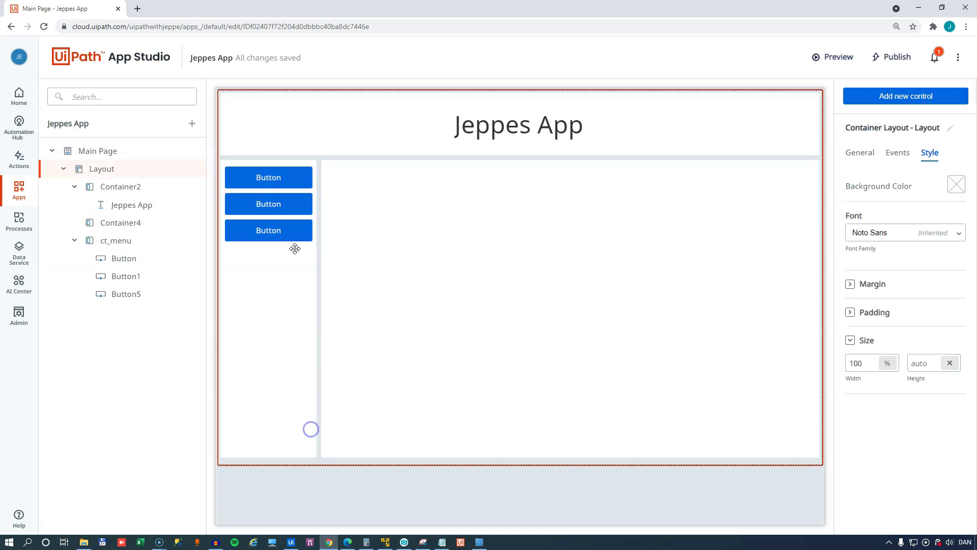
click(445, 231)
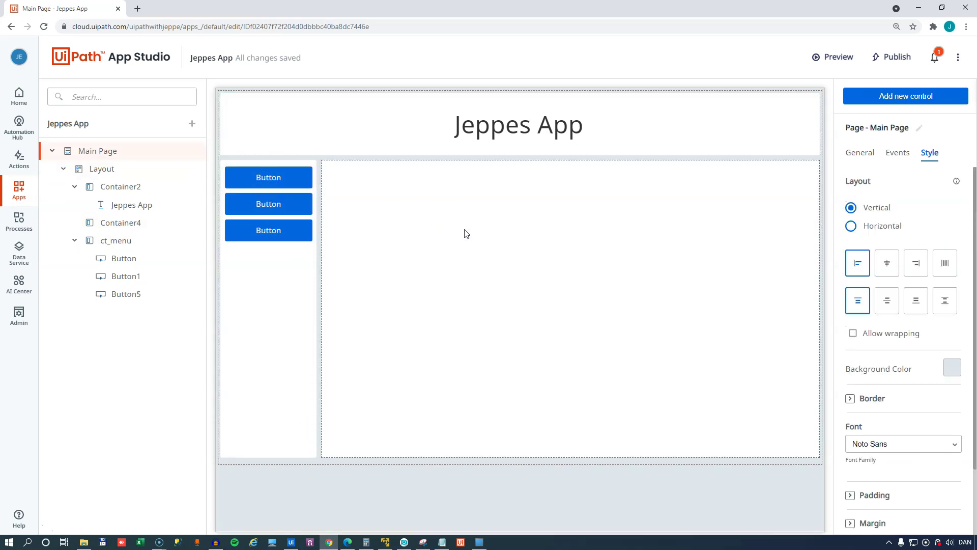
Check which control in the page tree corresponds to each of the three menu buttons.
click(268, 179)
click(268, 204)
click(273, 183)
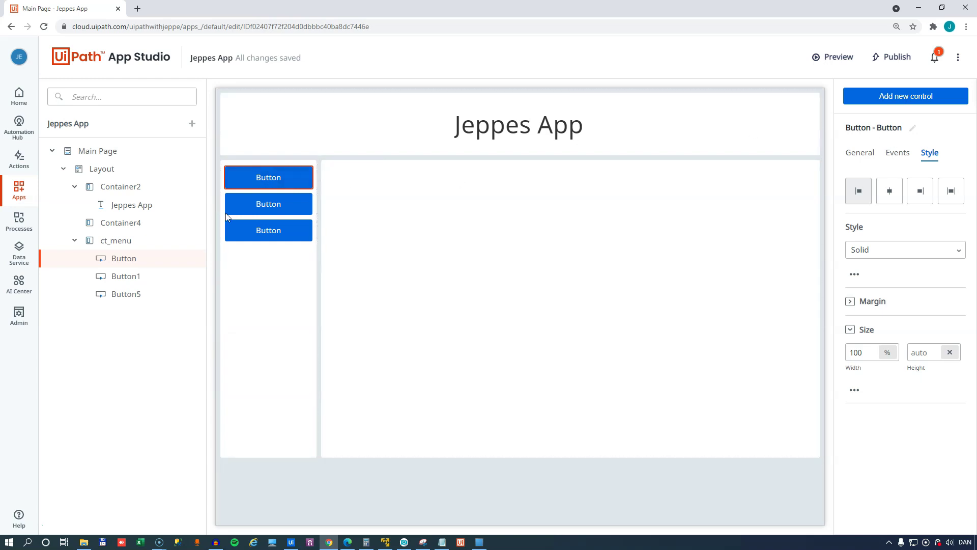
click(135, 277)
click(135, 293)
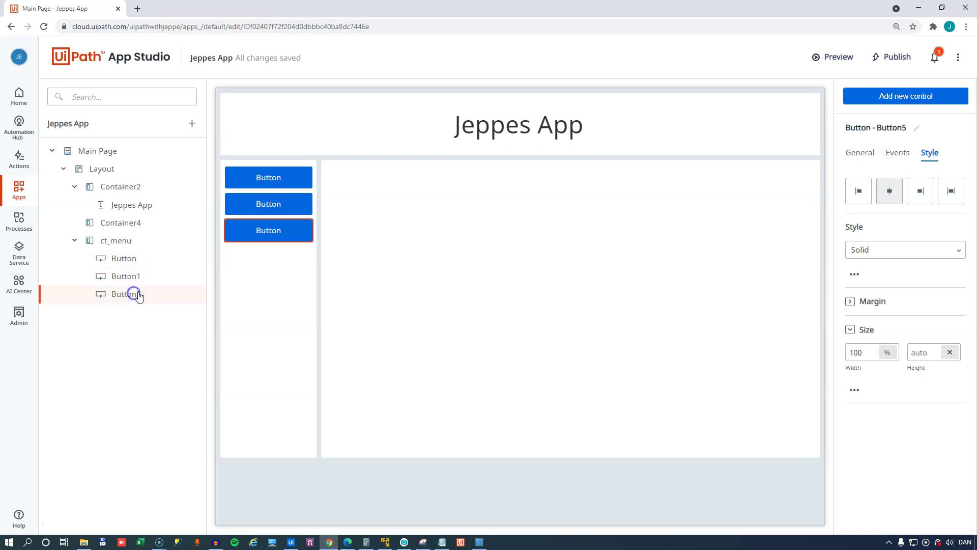
click(273, 203)
click(273, 203)
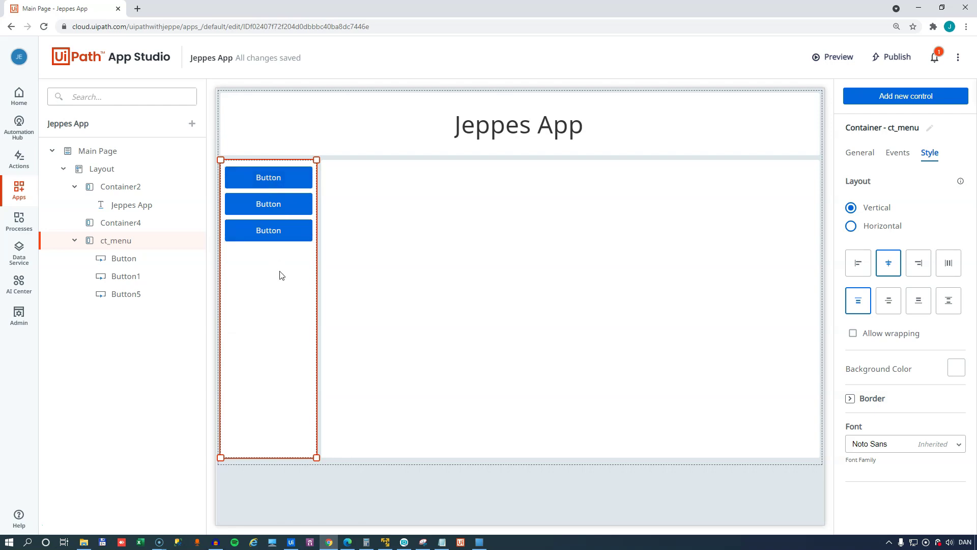
click(273, 203)
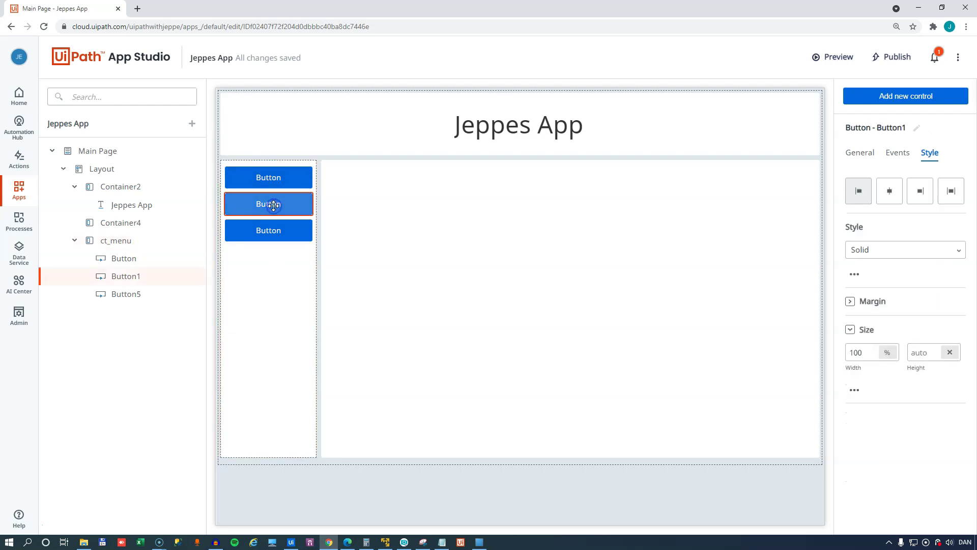
click(125, 265)
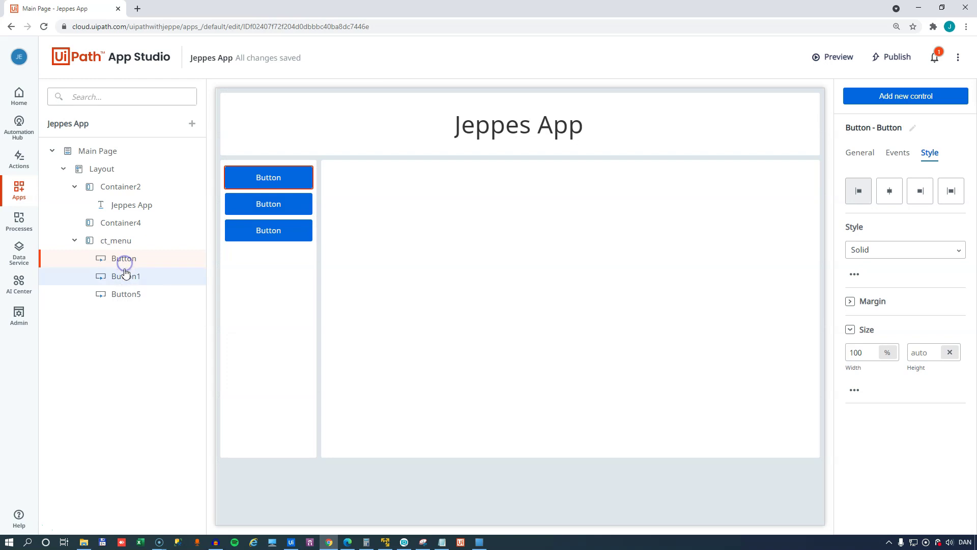
click(131, 298)
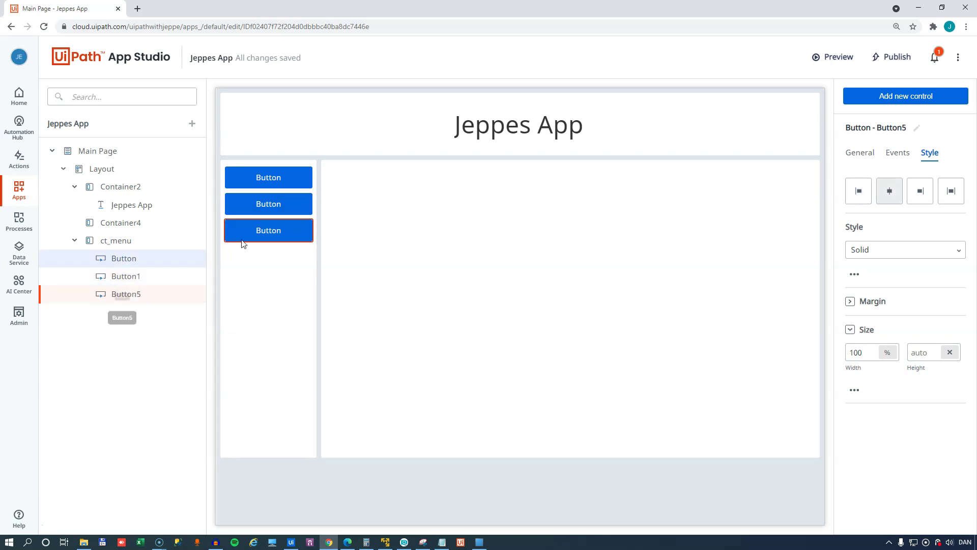
Rename the first menu button as btn_Page1 and set its text to "Page 1".
click(256, 180)
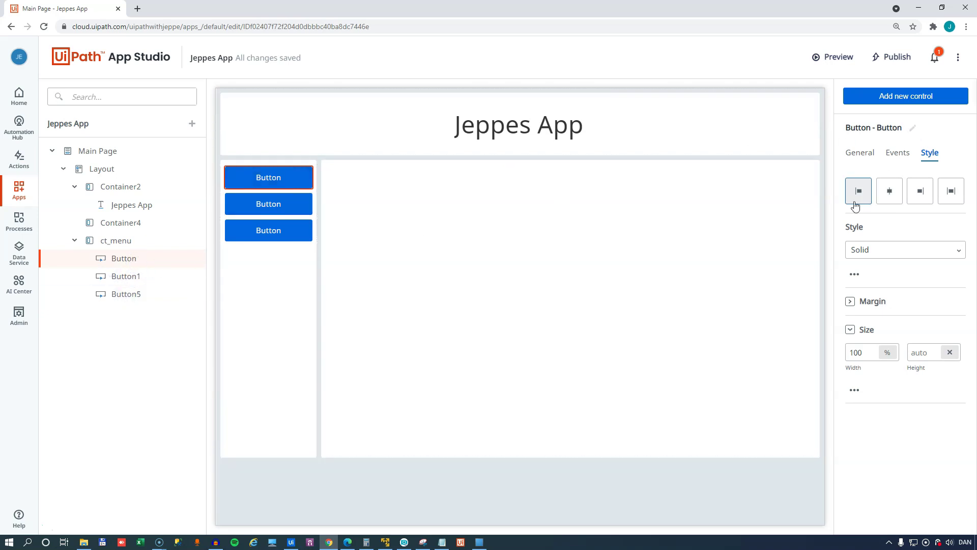
click(914, 130)
text(b)
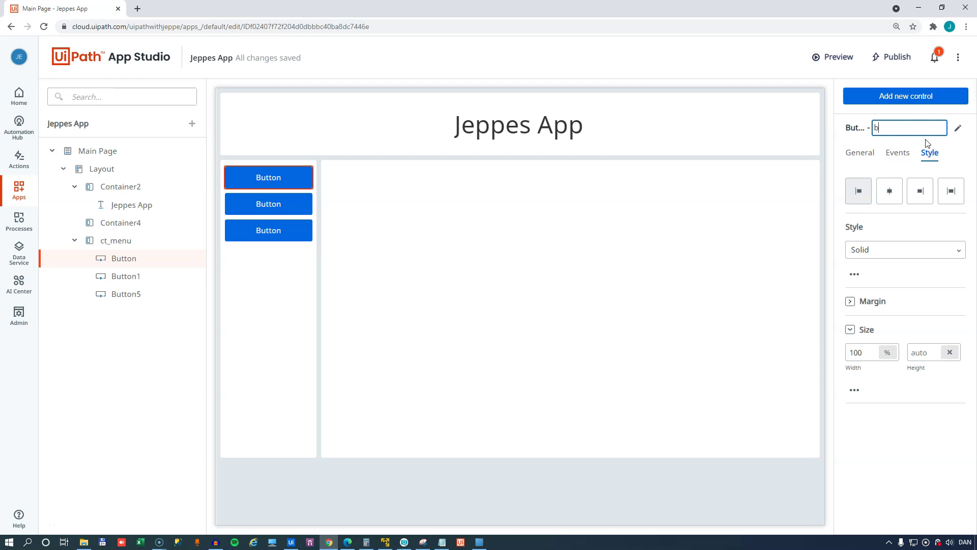
text(tn_Page1)
key(Return)
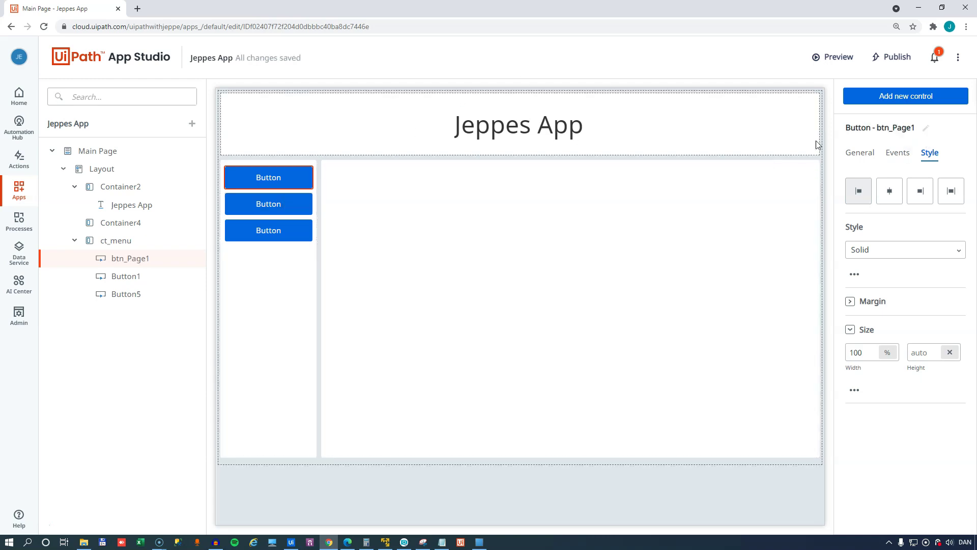
click(860, 154)
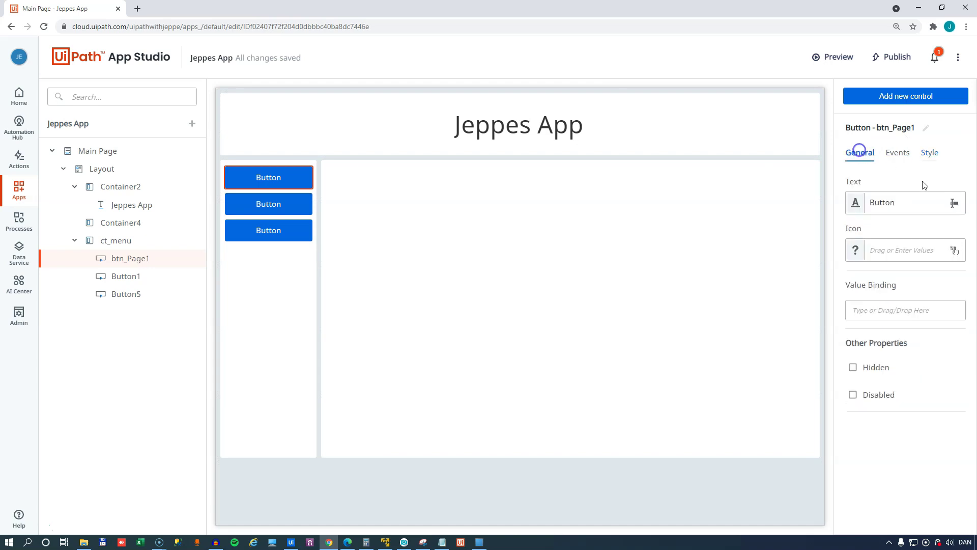
double_click(888, 202)
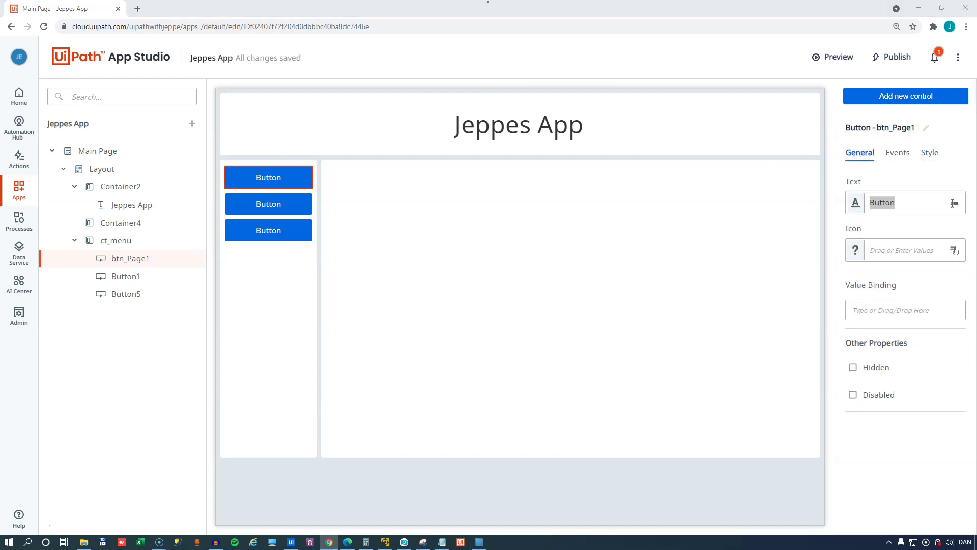
key(BackSpace)
text(Page 1)
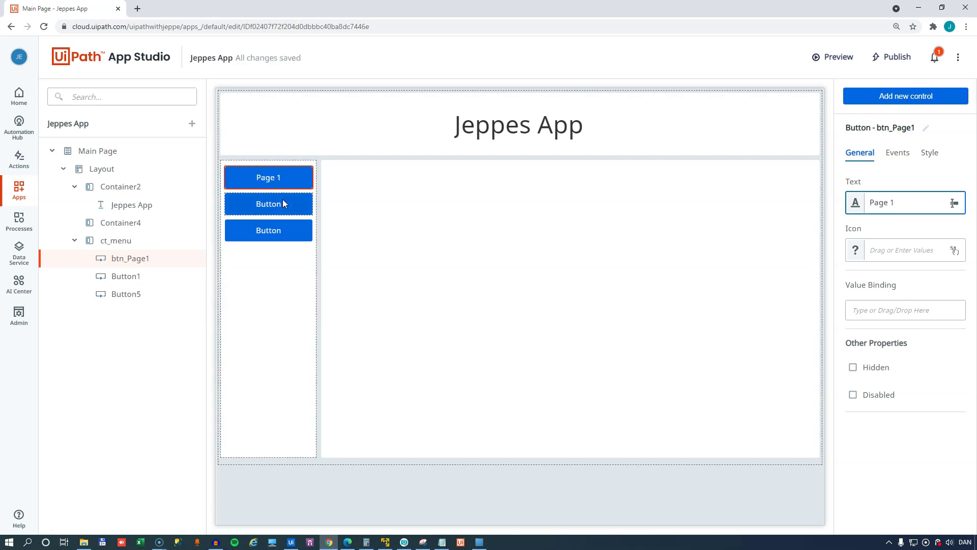
Rename the second menu button as btn_Page2 and set its text to "Page 2".
click(126, 276)
click(906, 130)
text(btn_Page2)
key(Return)
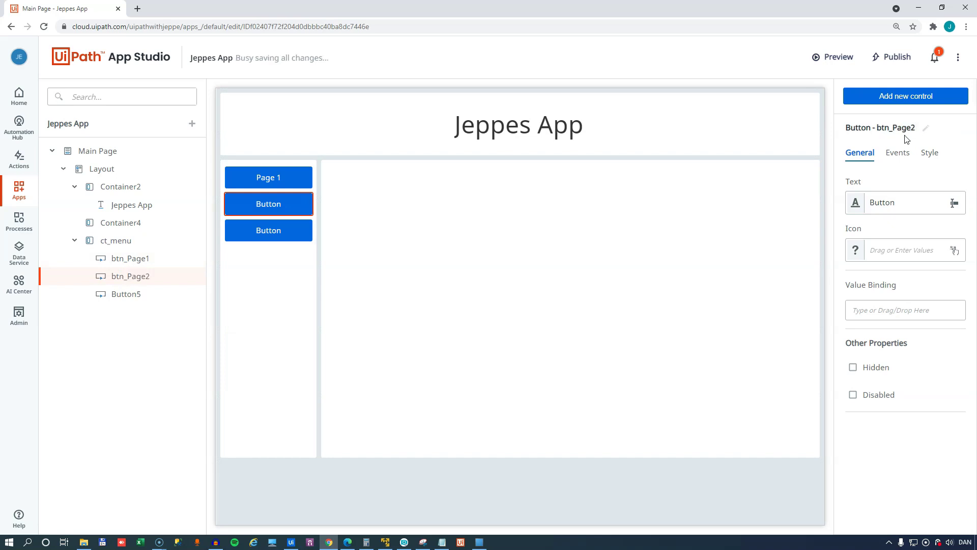
double_click(902, 203)
text(Bage 2)
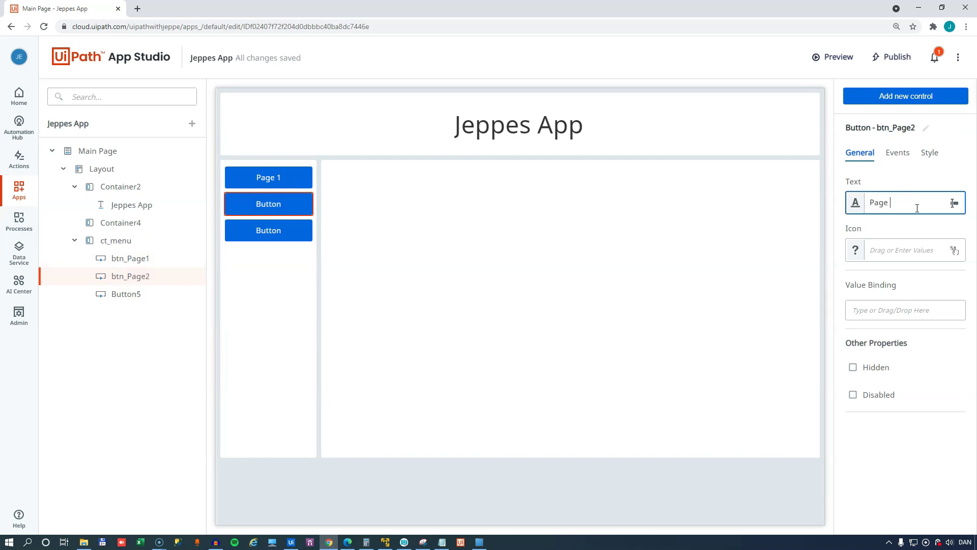
Rename the third menu button as btn_page3 and set its text to "Page 3".
click(276, 233)
click(920, 128)
text(btn_page3)
key(Return)
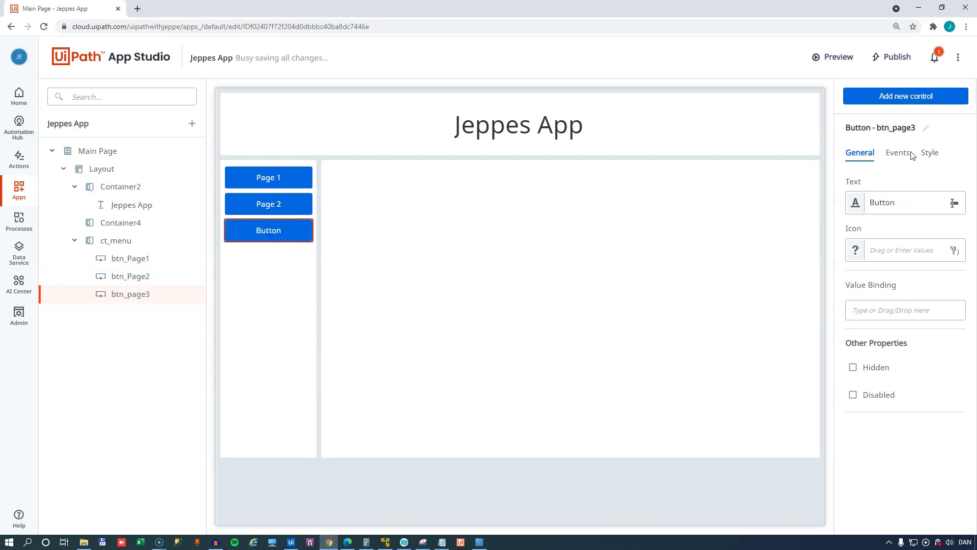
double_click(878, 203)
text(Page 3)
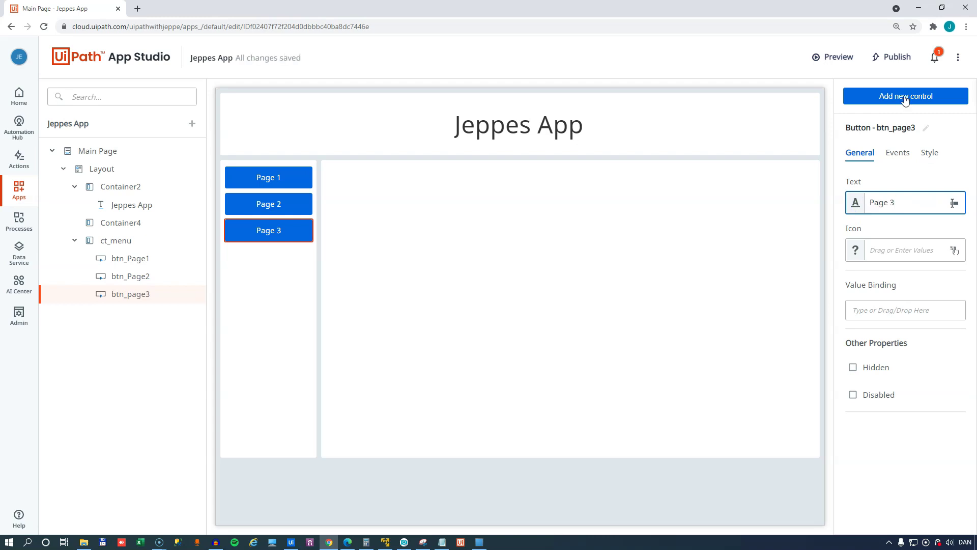
click(388, 242)
click(276, 177)
click(275, 205)
click(273, 229)
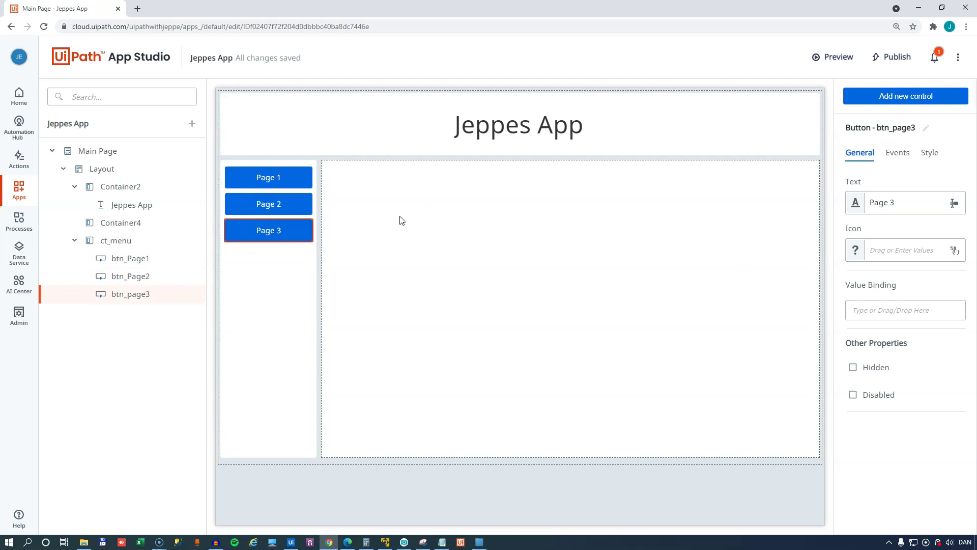
Rename the large empty container beside the menu as ct_content.
click(439, 274)
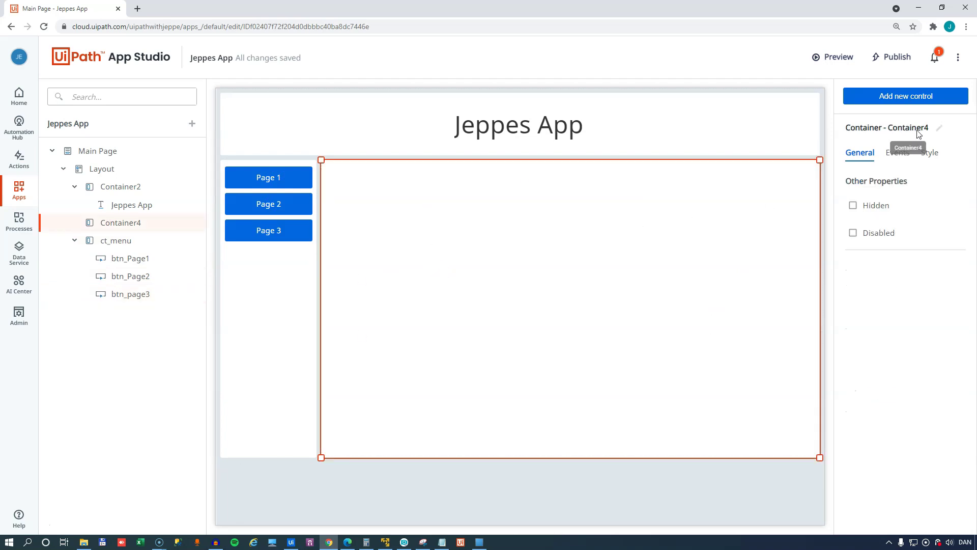
click(939, 128)
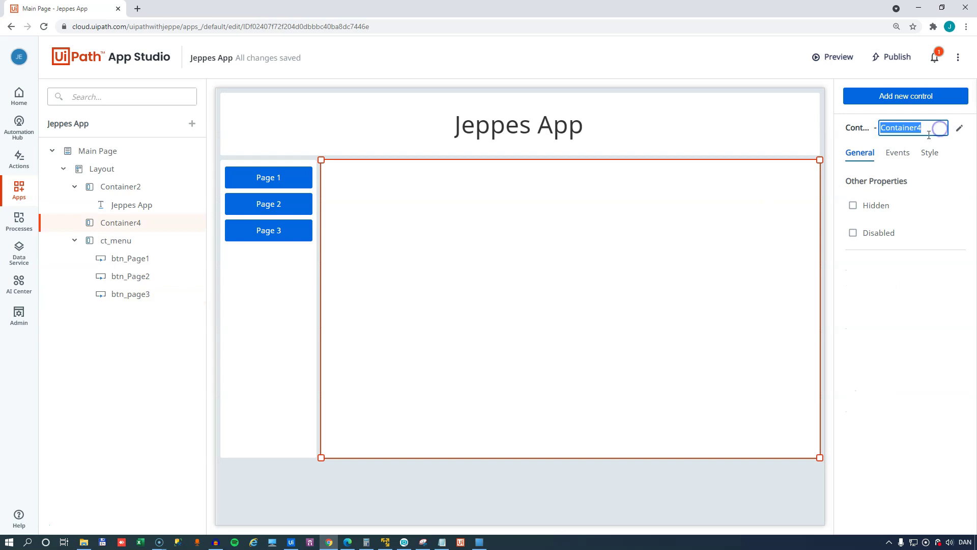
text(ct_content)
key(Return)
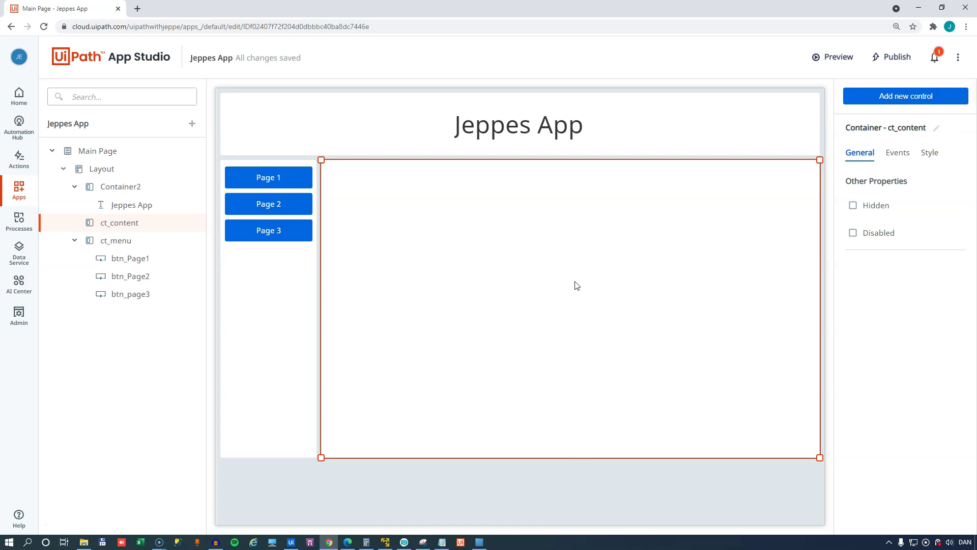
Add a Page Container control inside ct_content.
click(898, 99)
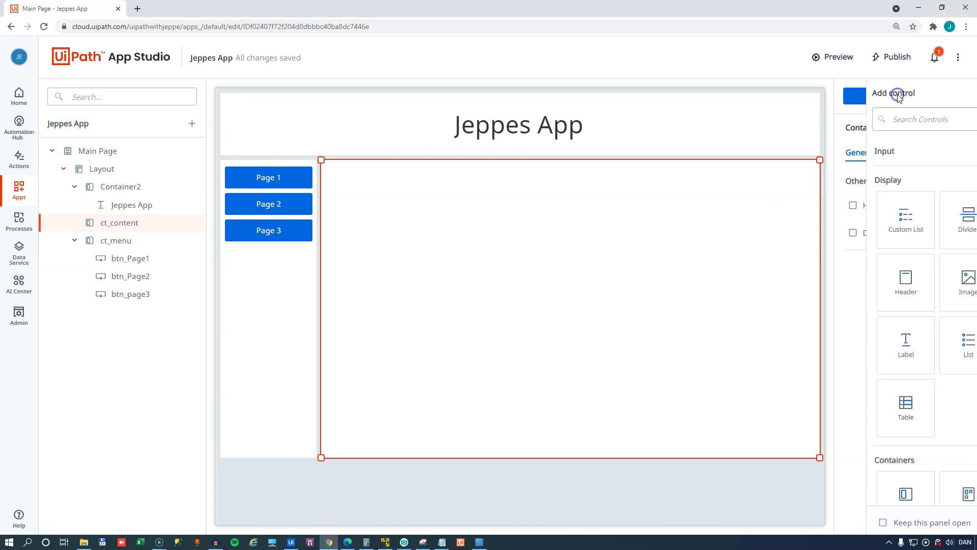
click(960, 180)
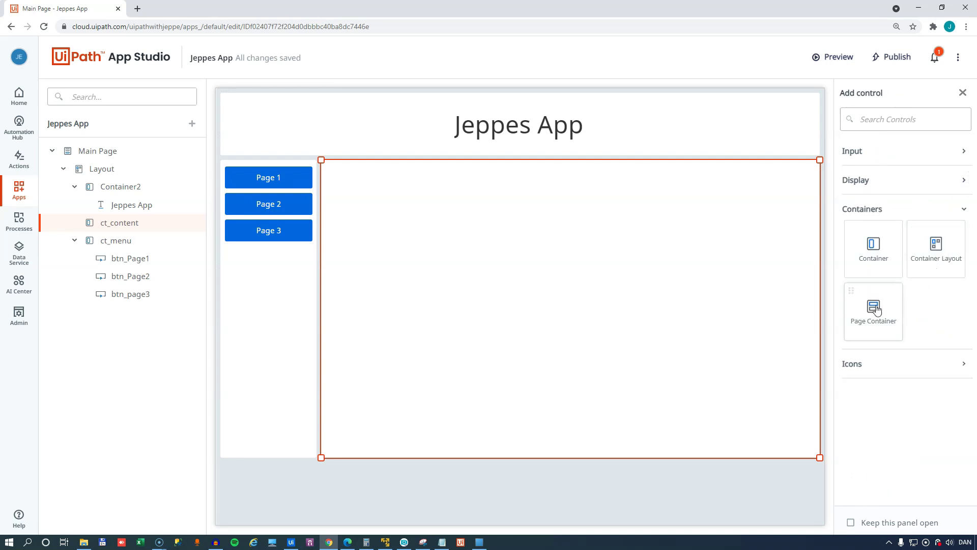
drag(877, 312, 487, 198)
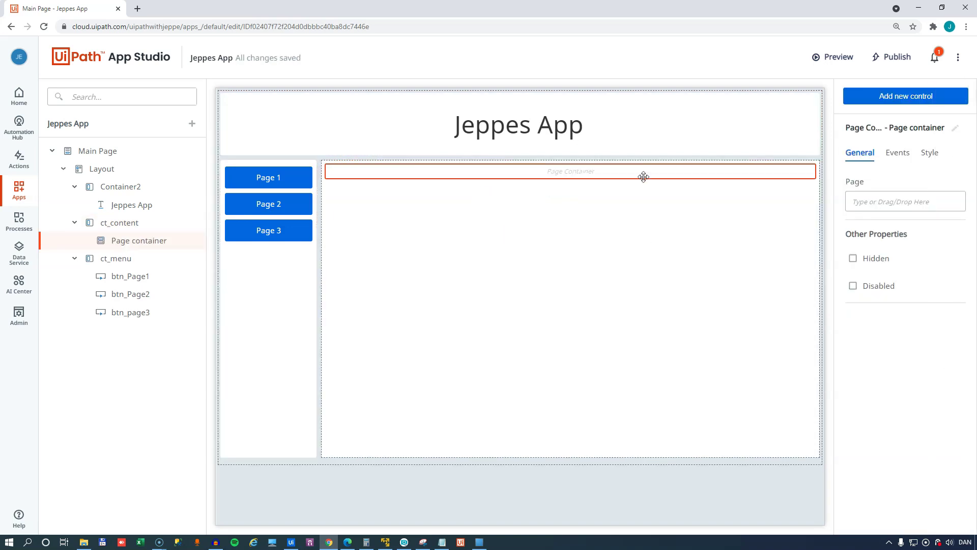
Collapse the Main Page tree and add a new page named "Page 1" to the app.
click(52, 151)
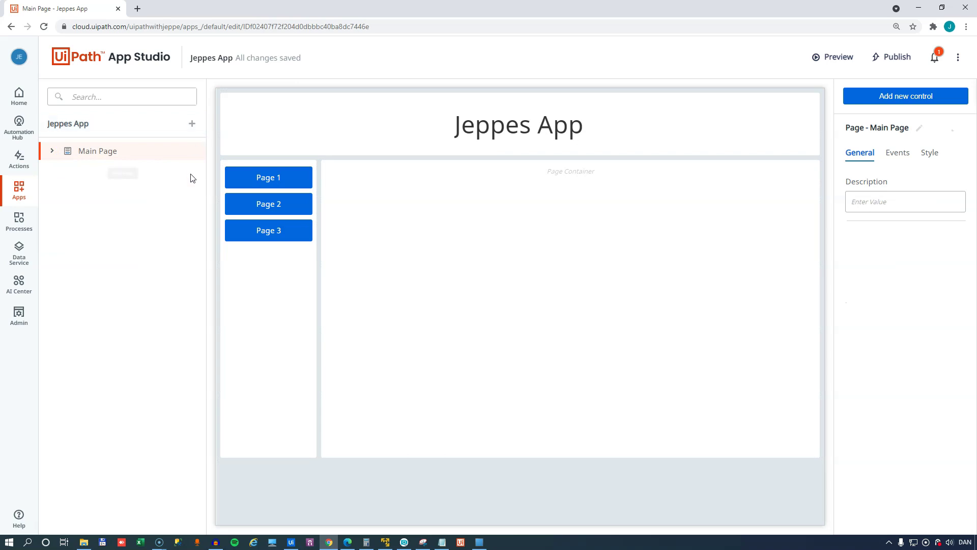
click(193, 125)
click(125, 124)
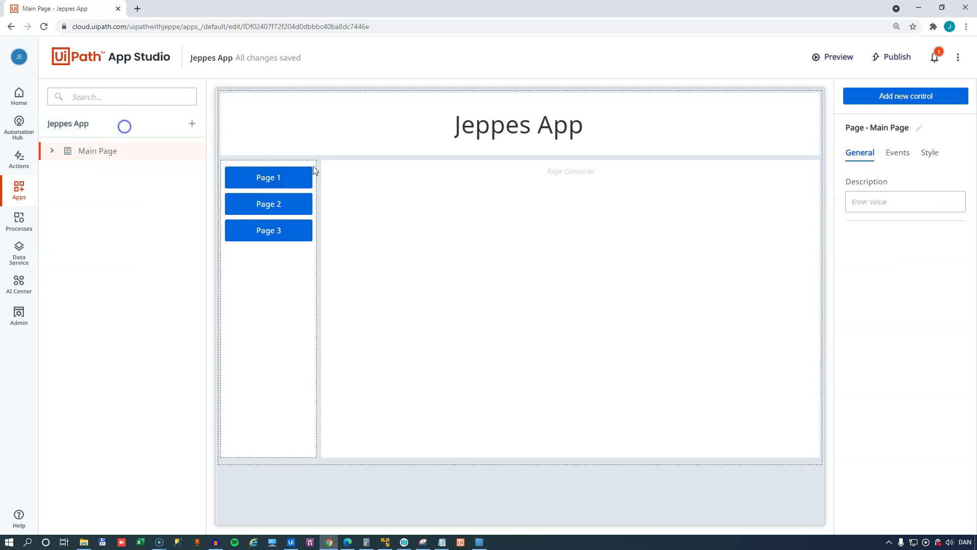
double_click(131, 169)
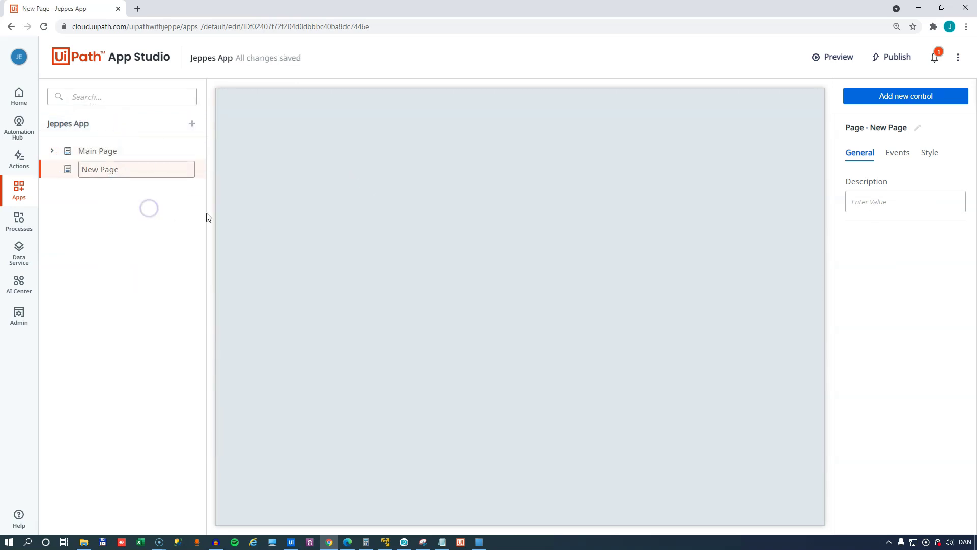
text(Page 1)
key(Return)
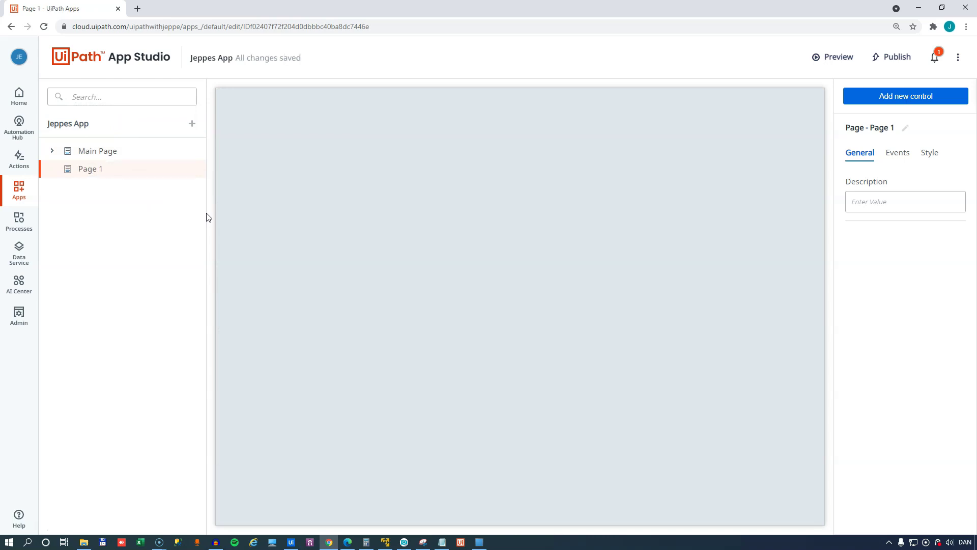
Add another page to the app and name it "Page 2".
click(193, 124)
click(122, 129)
click(922, 128)
text(Page 2)
key(Return)
Add one more page to the app and name it "Page 3".
click(194, 124)
click(133, 122)
click(919, 127)
text(Page 3)
key(Return)
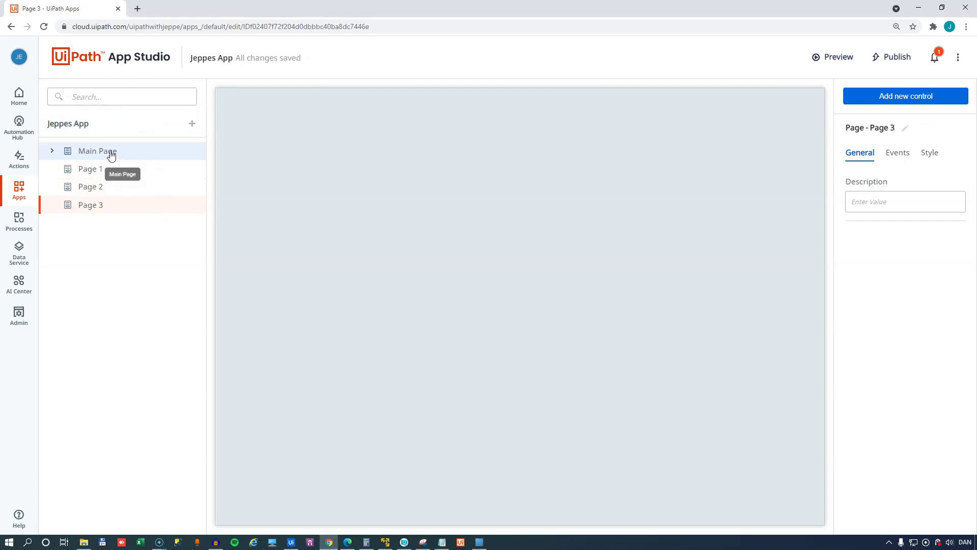
Set the background color of Page 1 to light blue #70c6f1.
click(95, 176)
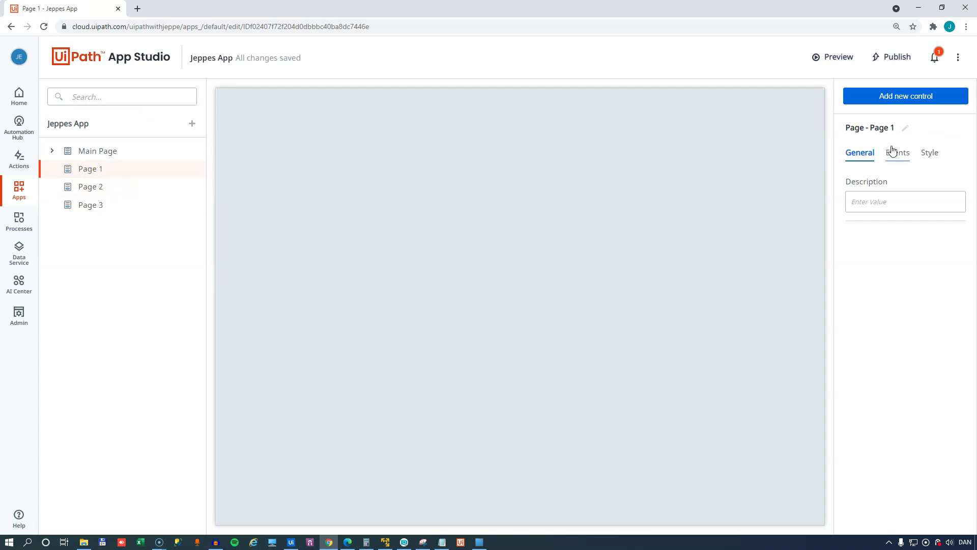
click(931, 154)
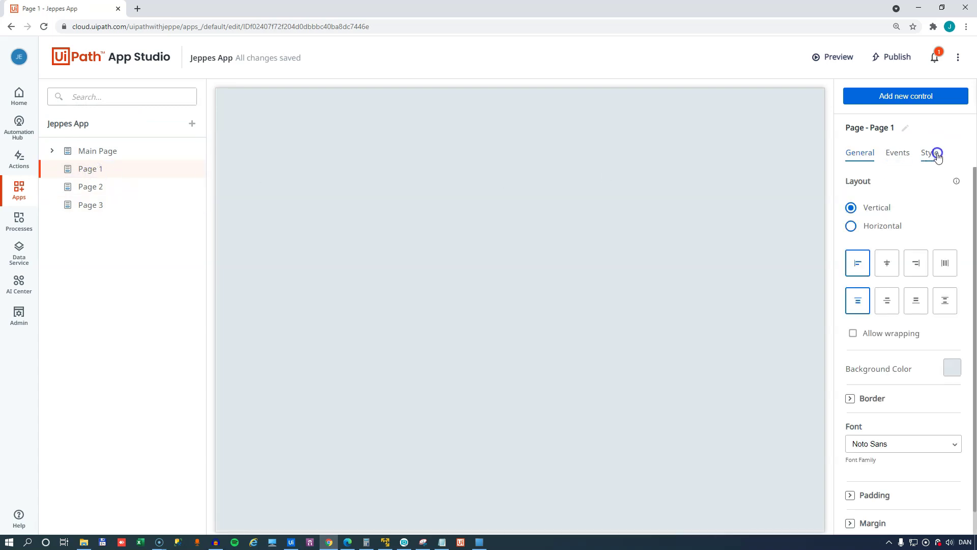
click(953, 368)
click(880, 364)
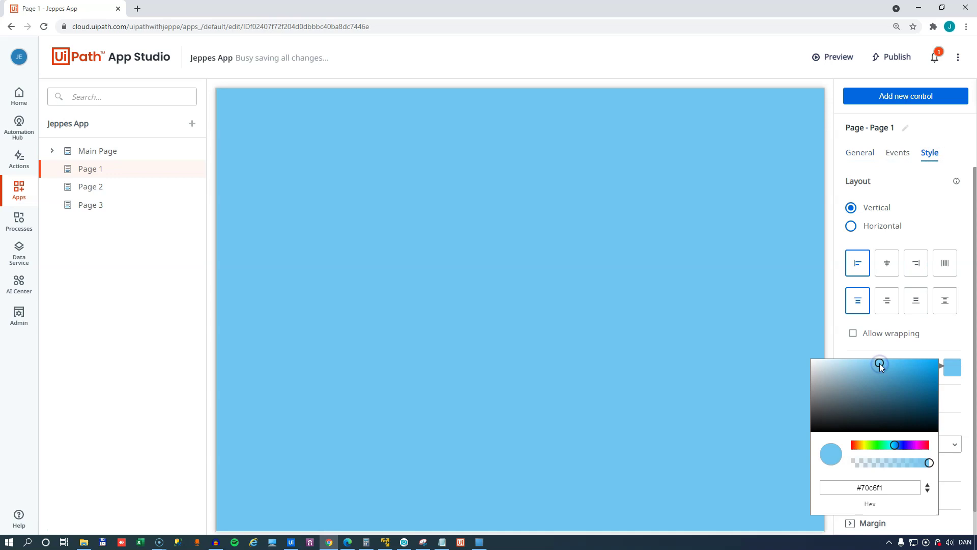
Set the background color of Page 2 to green #54a165.
click(100, 187)
click(930, 154)
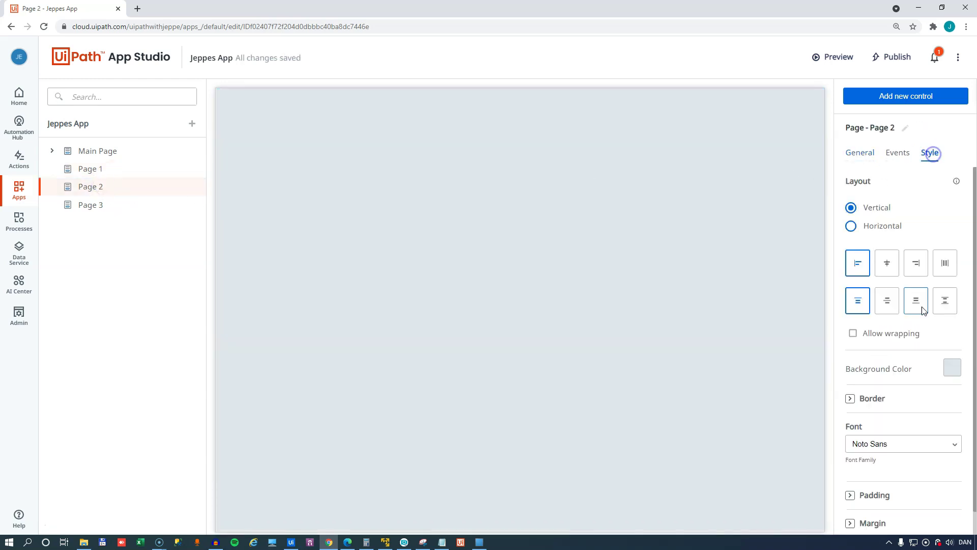
click(952, 367)
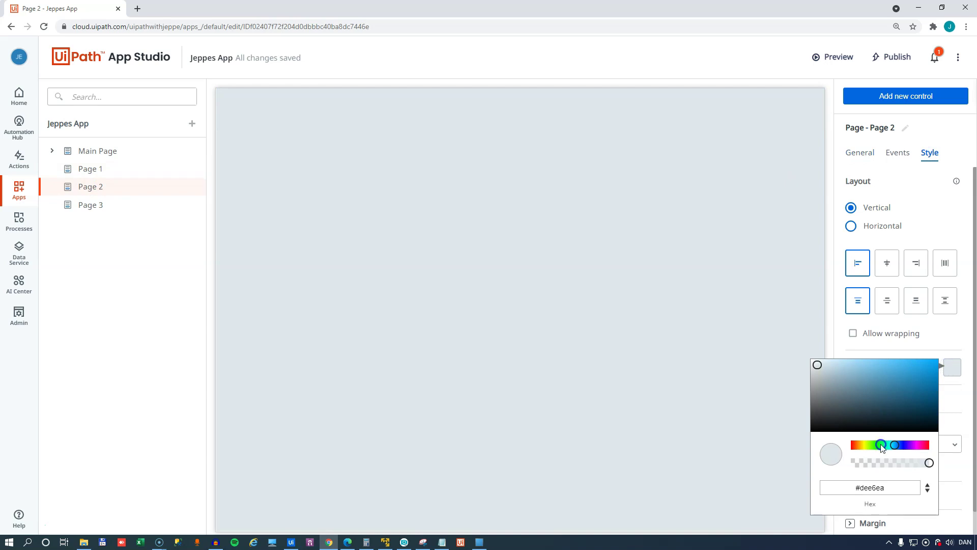
click(873, 386)
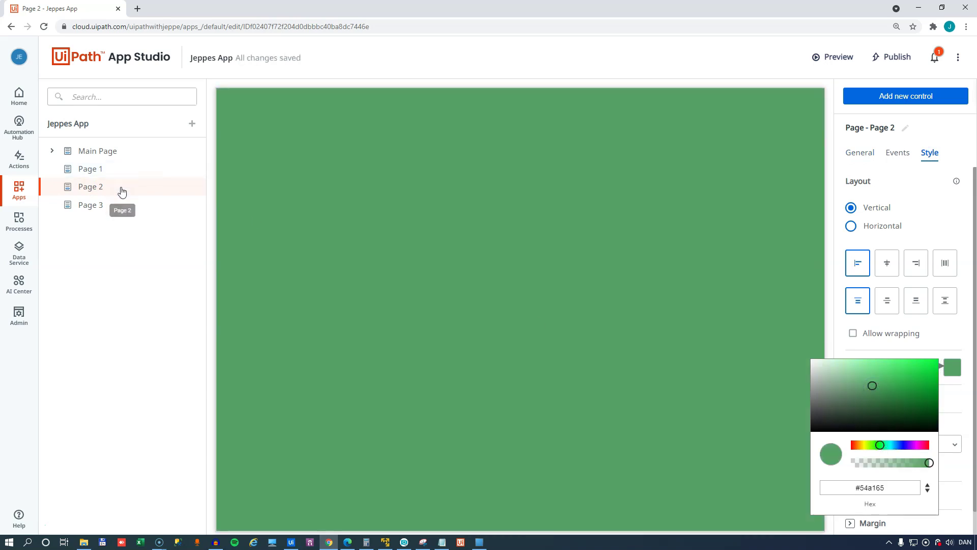
Set the background color of Page 3 to purple #9d5e92.
click(113, 203)
click(931, 154)
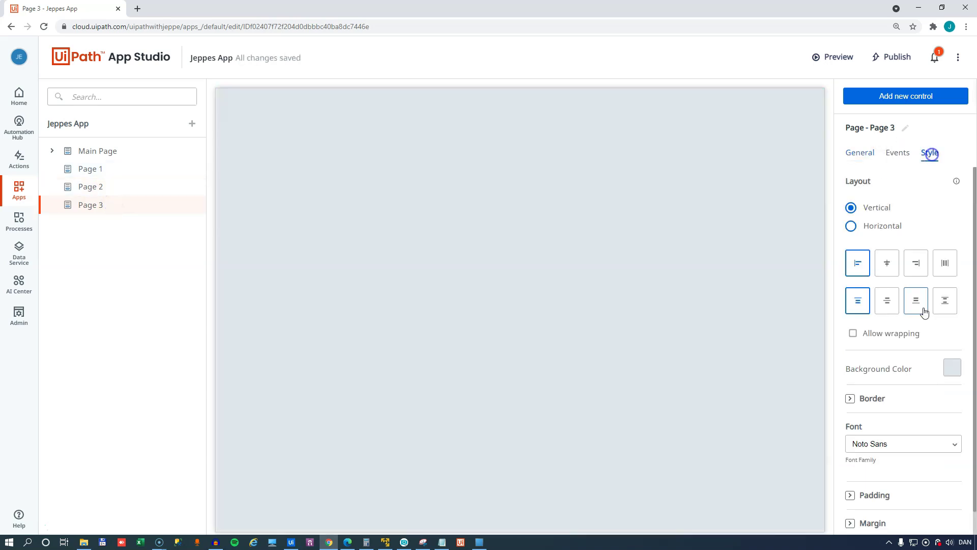
click(952, 368)
click(920, 445)
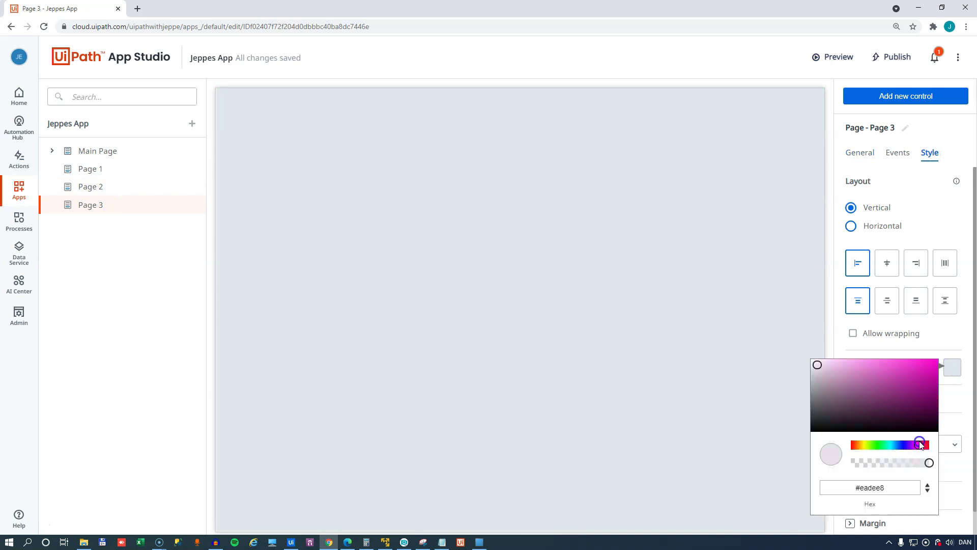
click(862, 386)
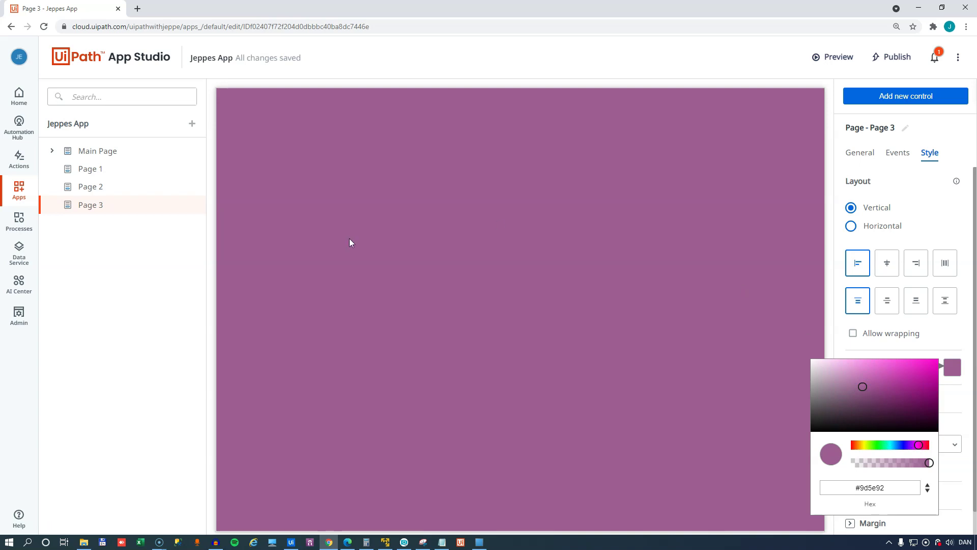
click(198, 265)
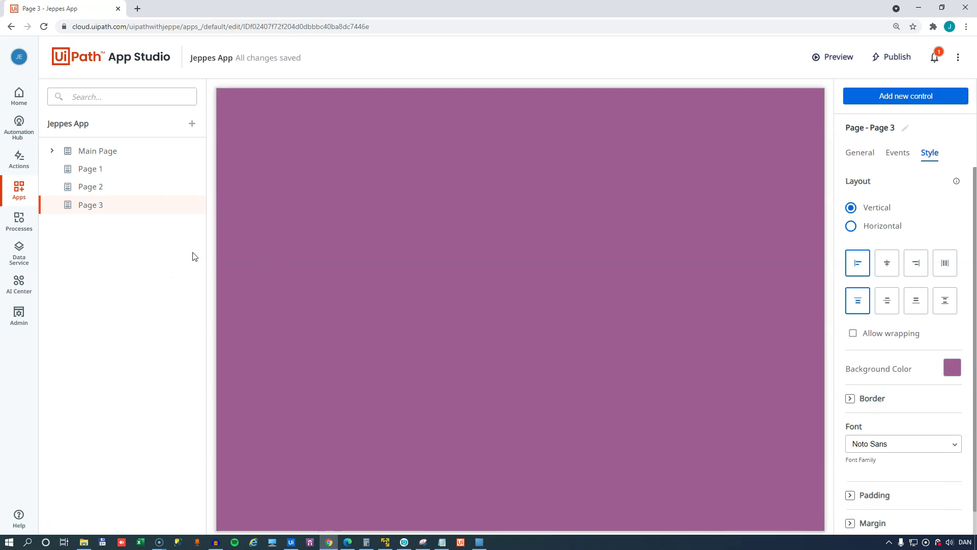
Assign Page 1 as the page shown in the Main Page's page container.
click(129, 159)
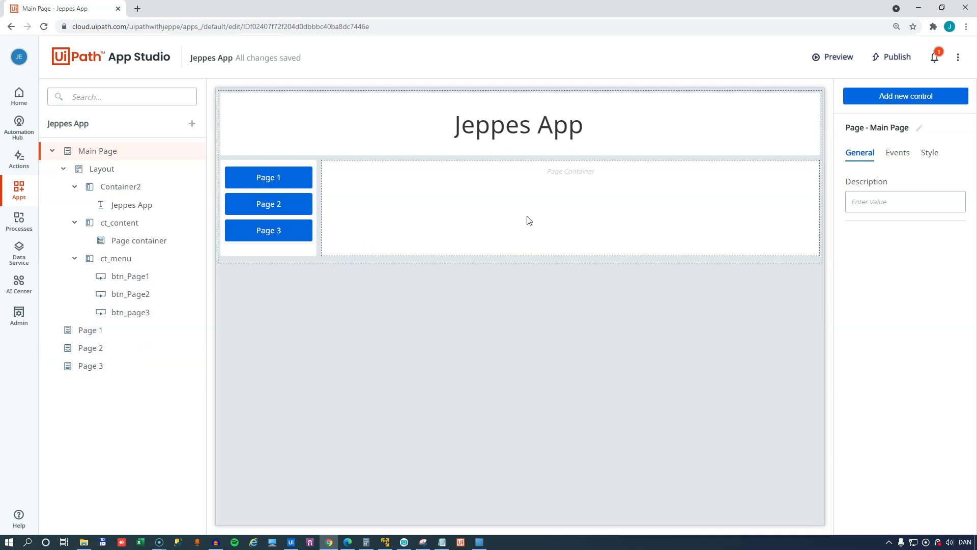
click(567, 174)
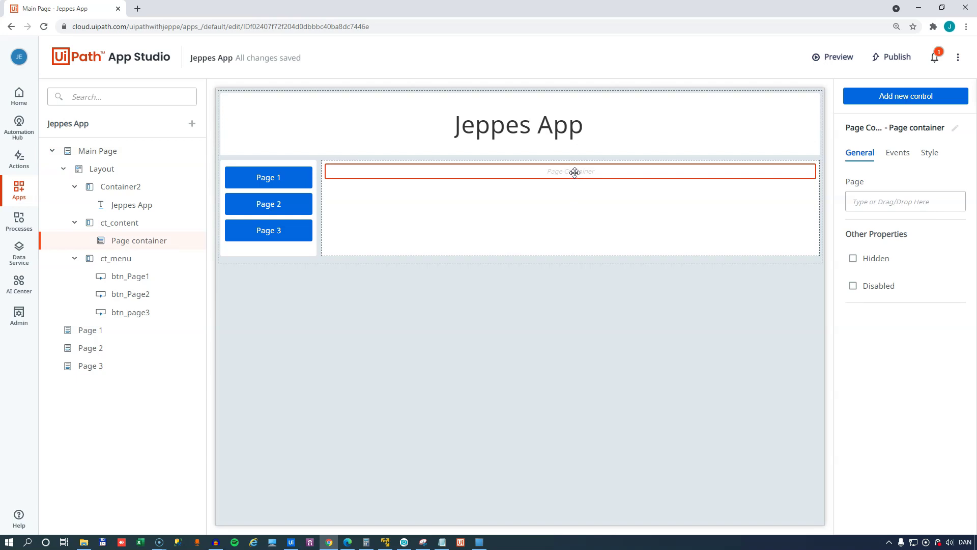
click(890, 202)
mouse_move(623, 196)
mouse_down()
mouse_move(645, 192)
mouse_move(633, 190)
mouse_up()
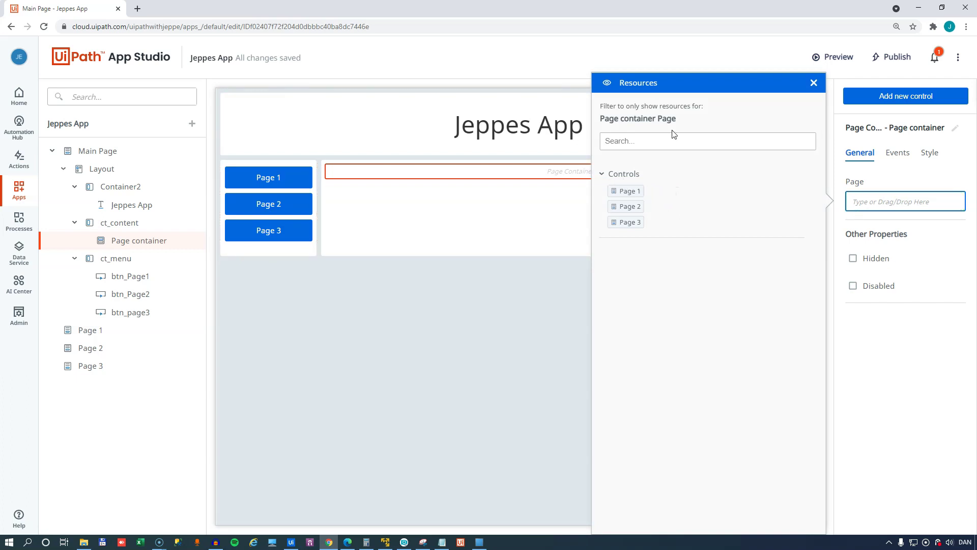
drag(626, 192, 878, 199)
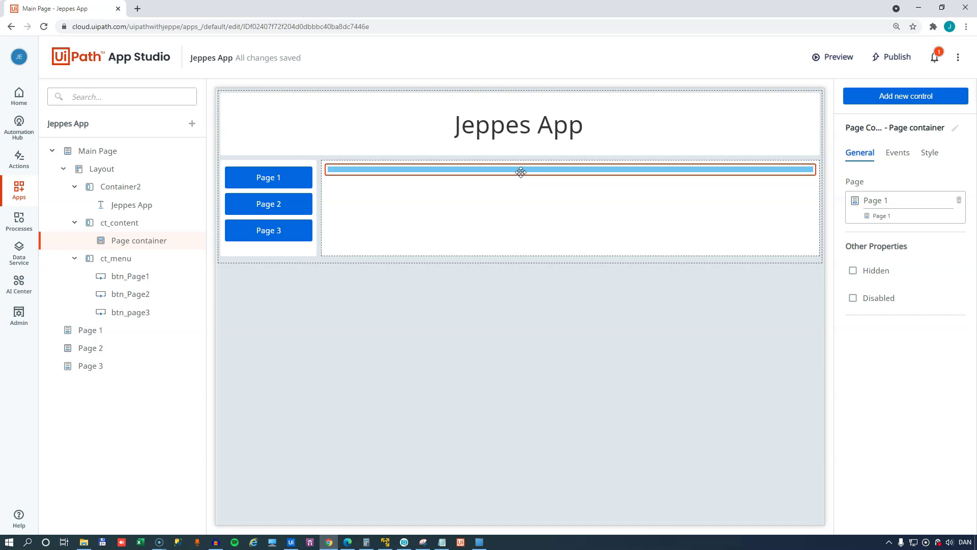
Set the height of the page container to 500 px.
click(930, 155)
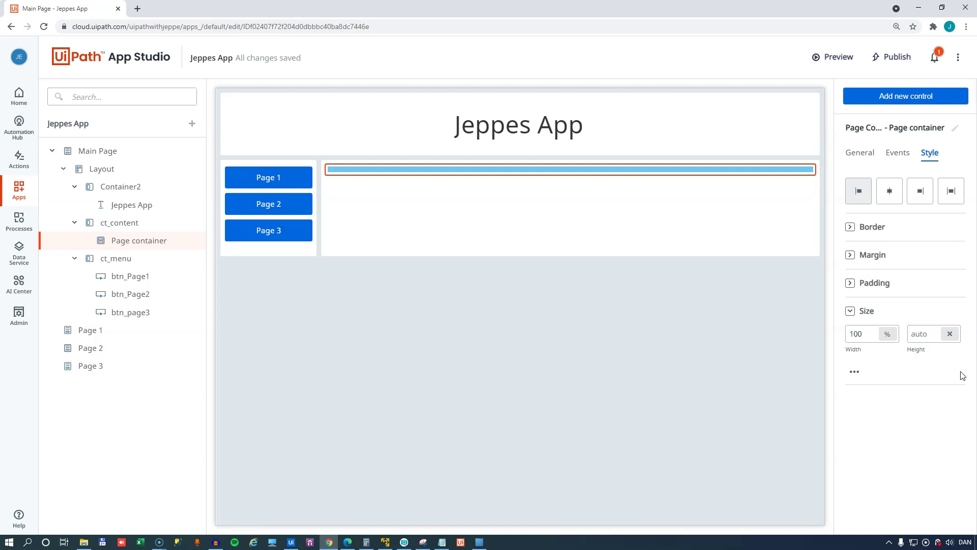
click(949, 337)
text(500)
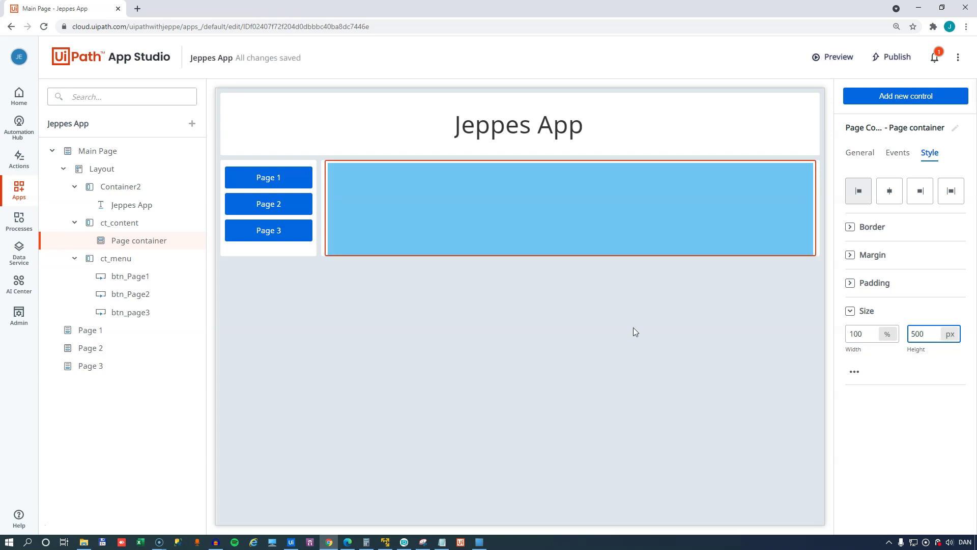
Stretch ct_content and ct_menu downward to the same height, far enough to enclose the full page container.
click(819, 207)
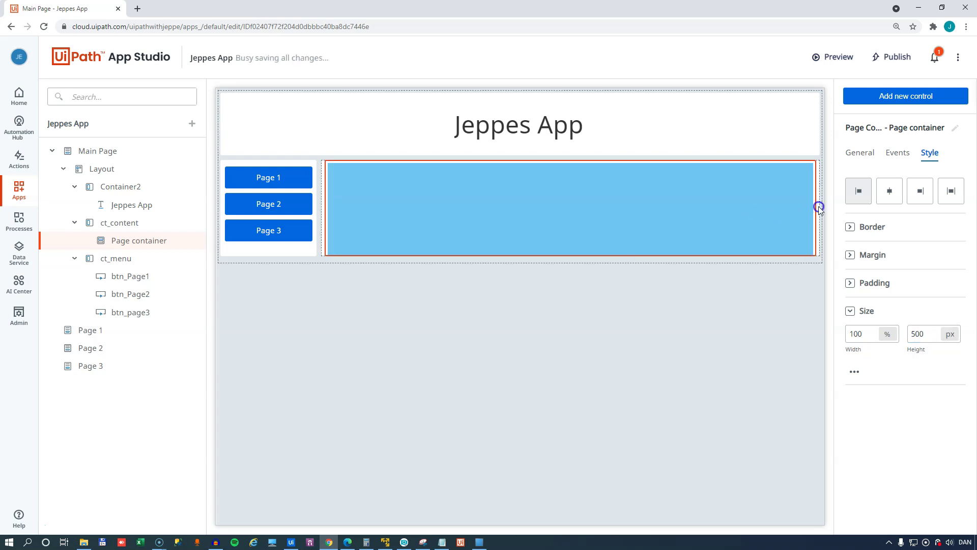
drag(818, 253, 820, 452)
click(290, 253)
drag(316, 255, 317, 456)
click(470, 279)
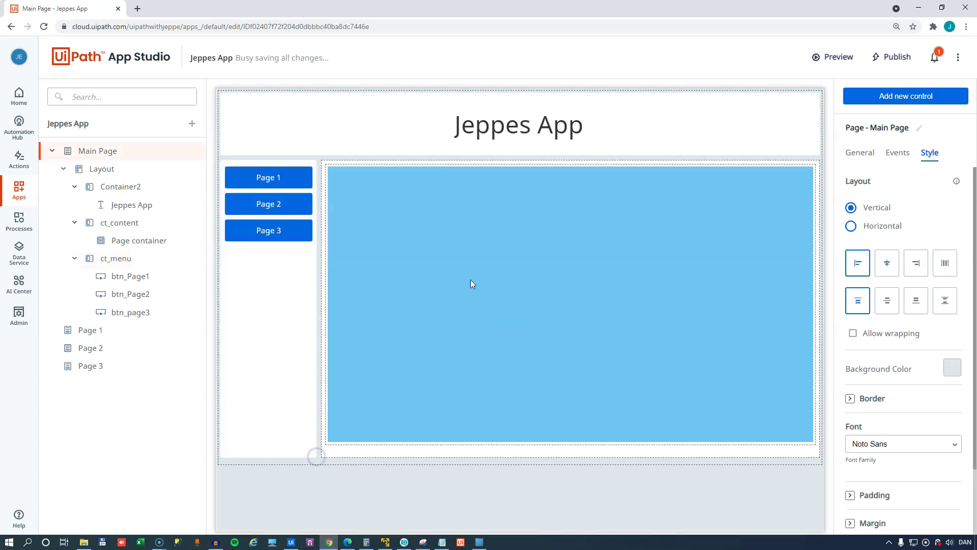
click(460, 239)
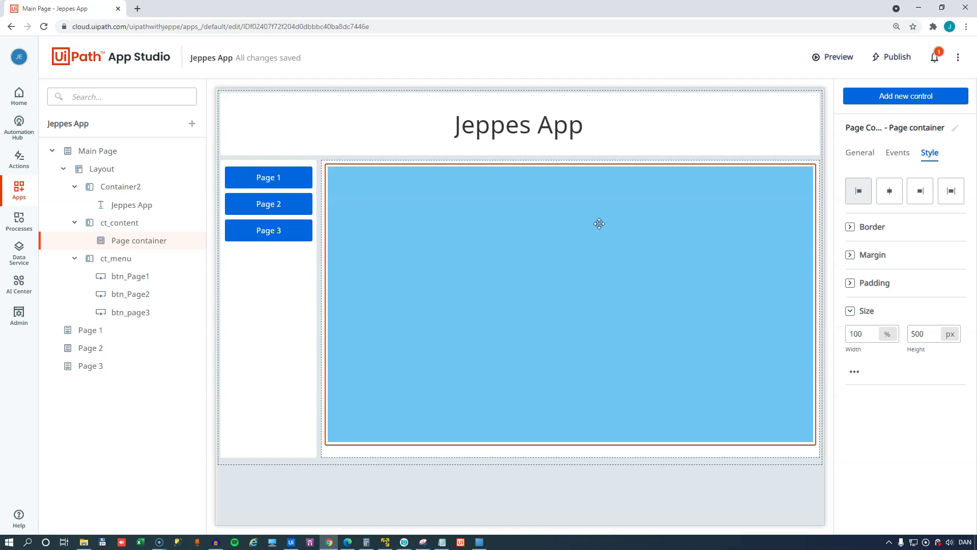
Create a click rule for btn_page3 with an Open a Page action that opens Page 3.
click(278, 182)
click(274, 206)
click(274, 232)
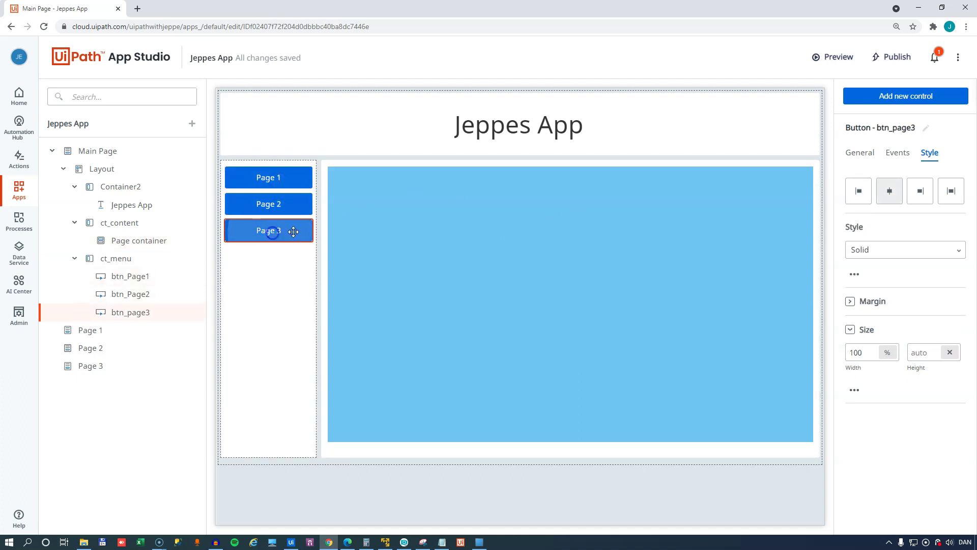
click(898, 154)
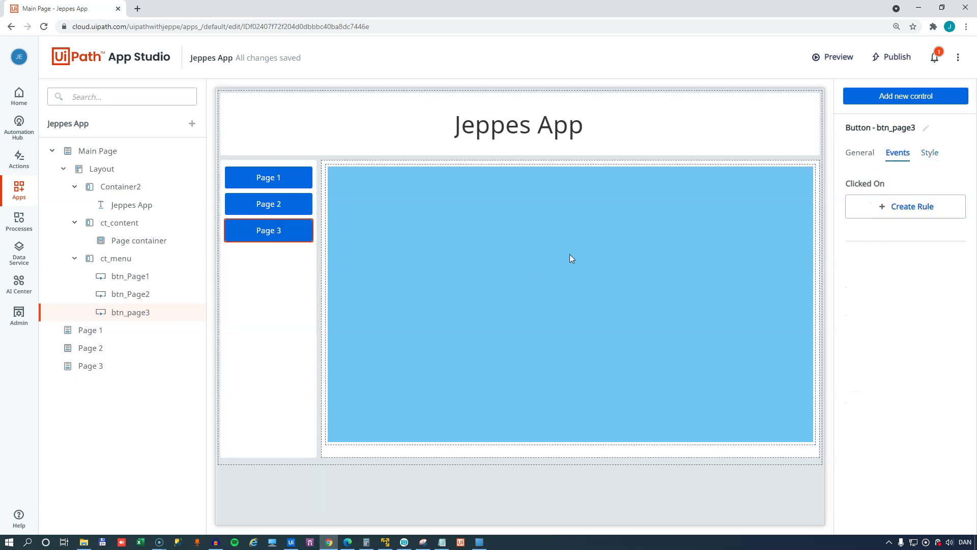
click(906, 212)
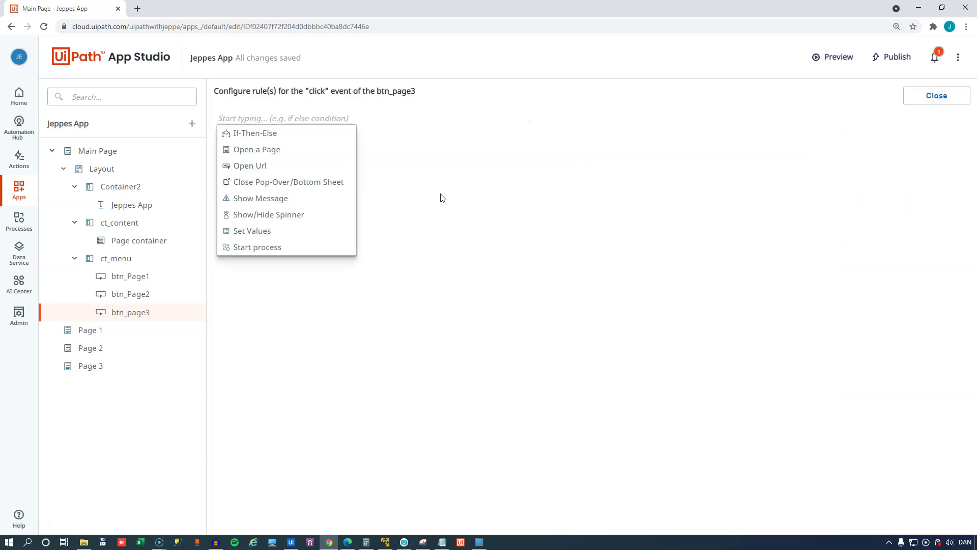
click(281, 151)
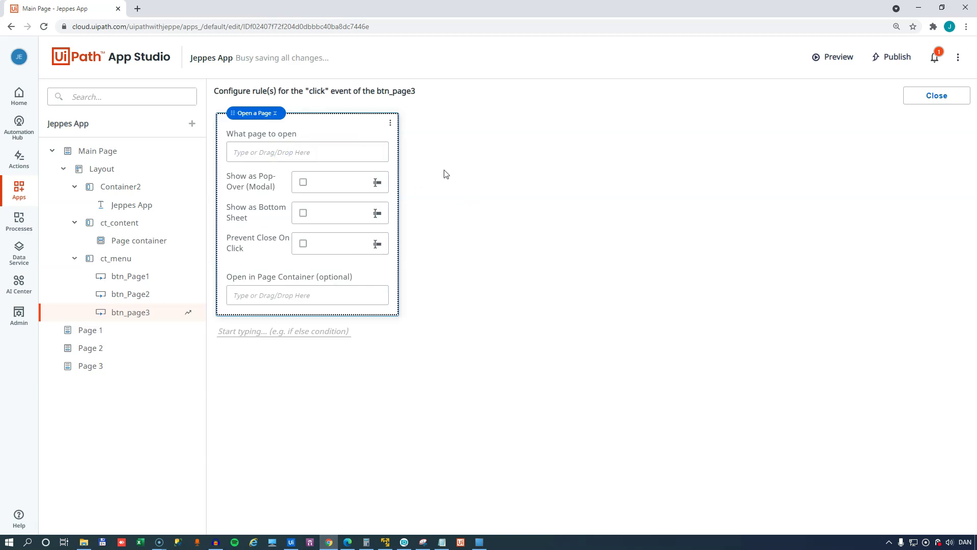
click(266, 151)
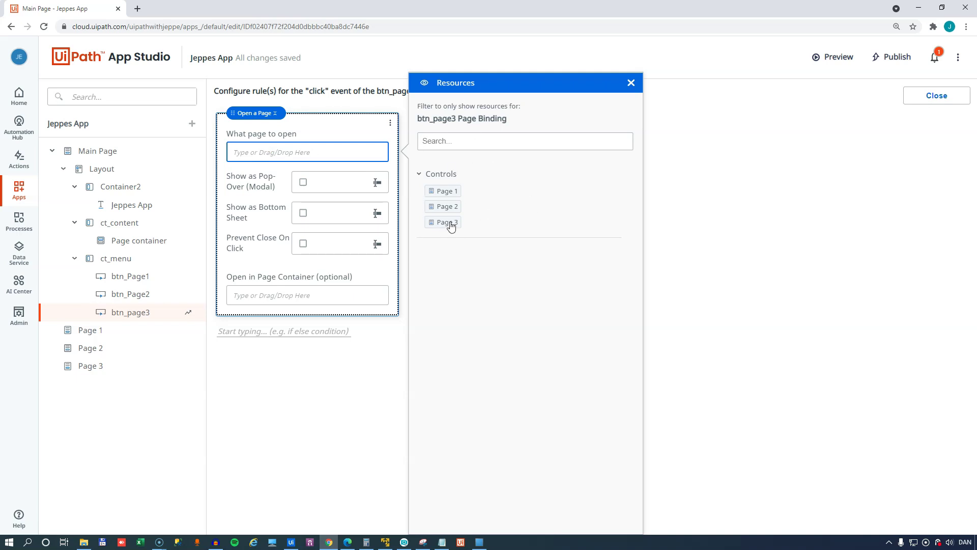
drag(446, 229, 270, 155)
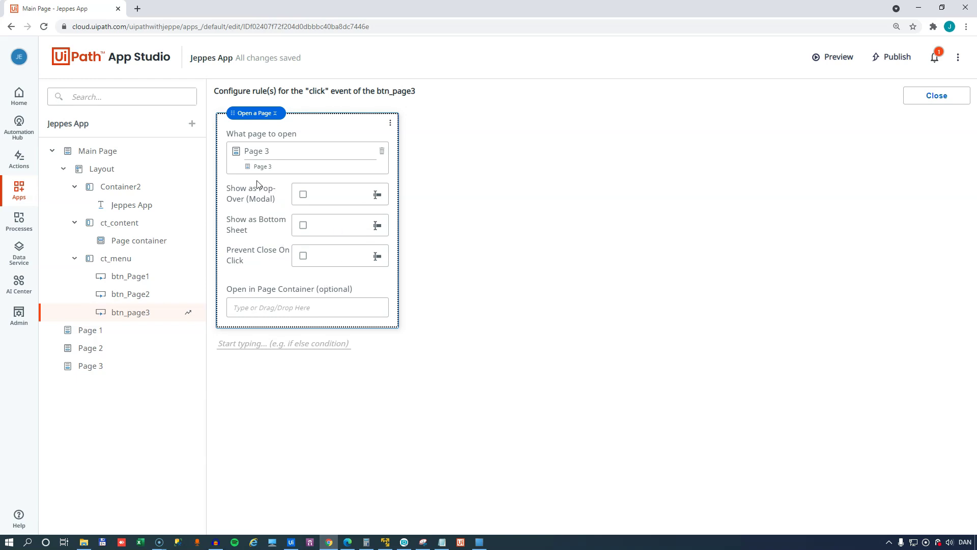
Set the btn_page3 rule to open its page in the Main Page's page container.
click(269, 307)
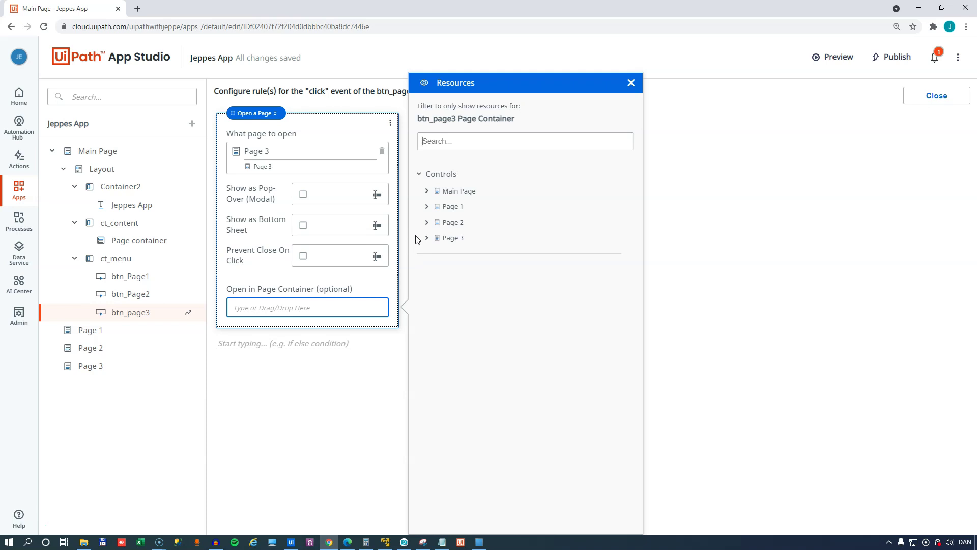
click(427, 192)
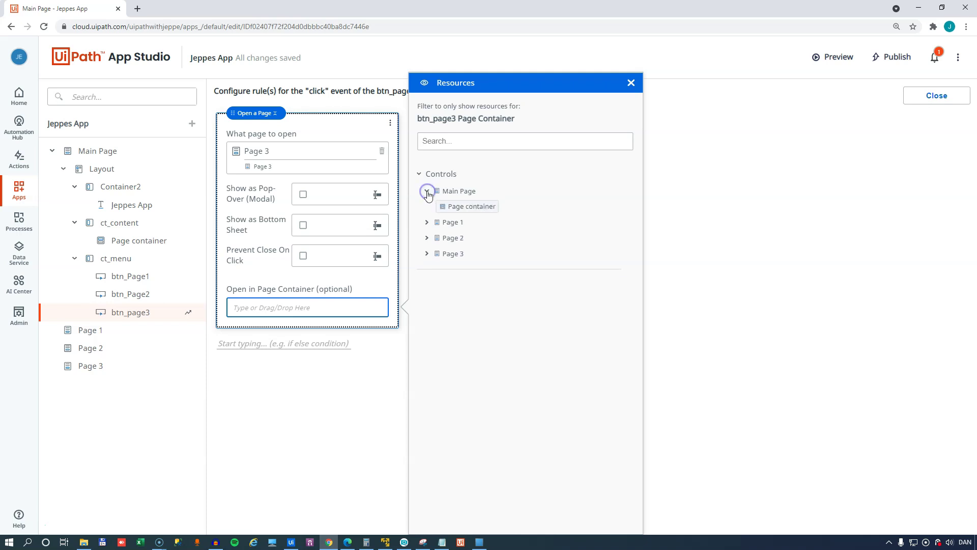
drag(476, 214, 281, 307)
drag(469, 207, 291, 309)
drag(463, 215, 292, 307)
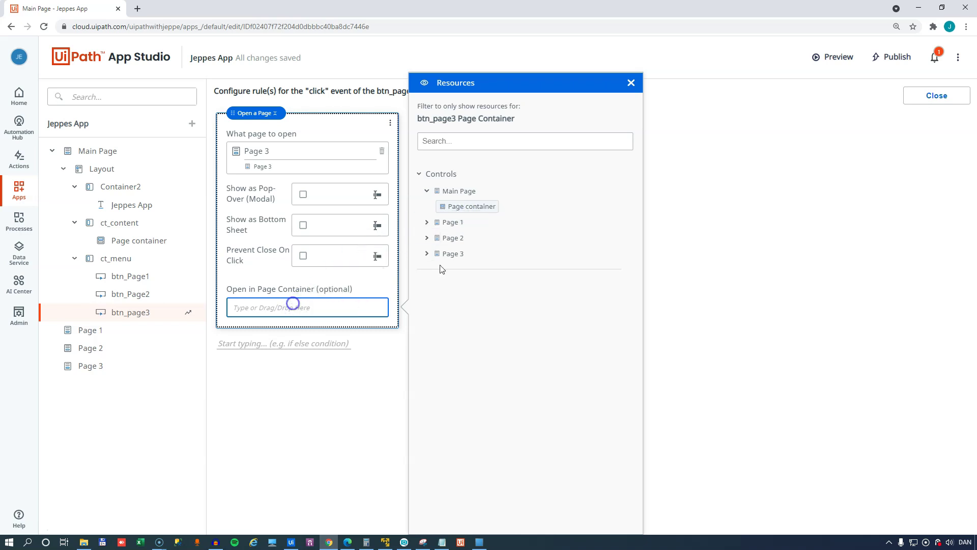
click(472, 210)
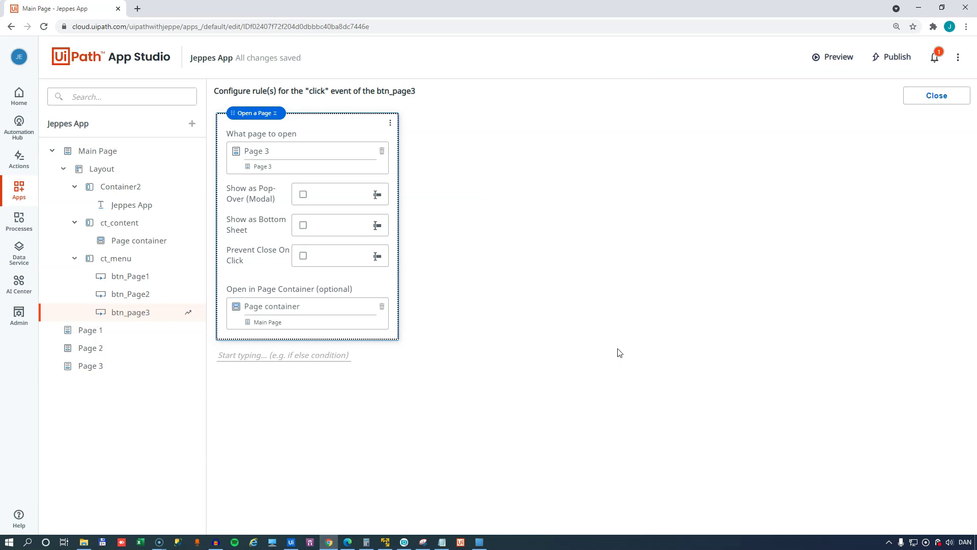
Create a click rule for btn_Page2 that opens Page 2 in the Main Page's page container.
click(150, 294)
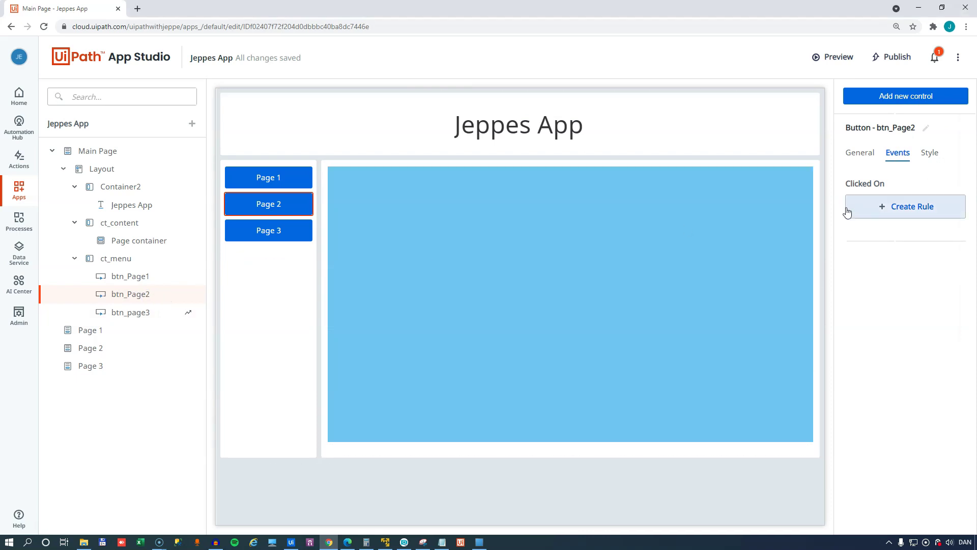
click(904, 212)
click(269, 152)
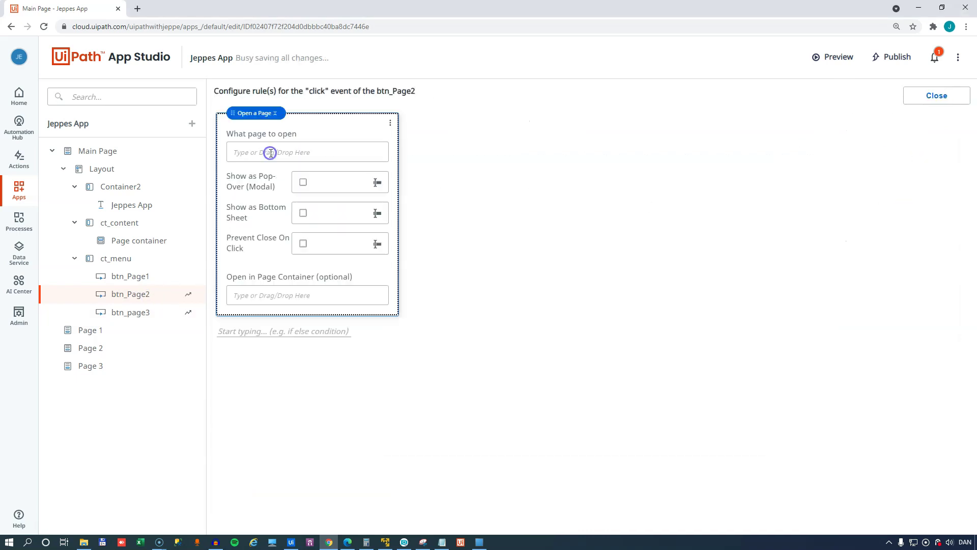
click(303, 154)
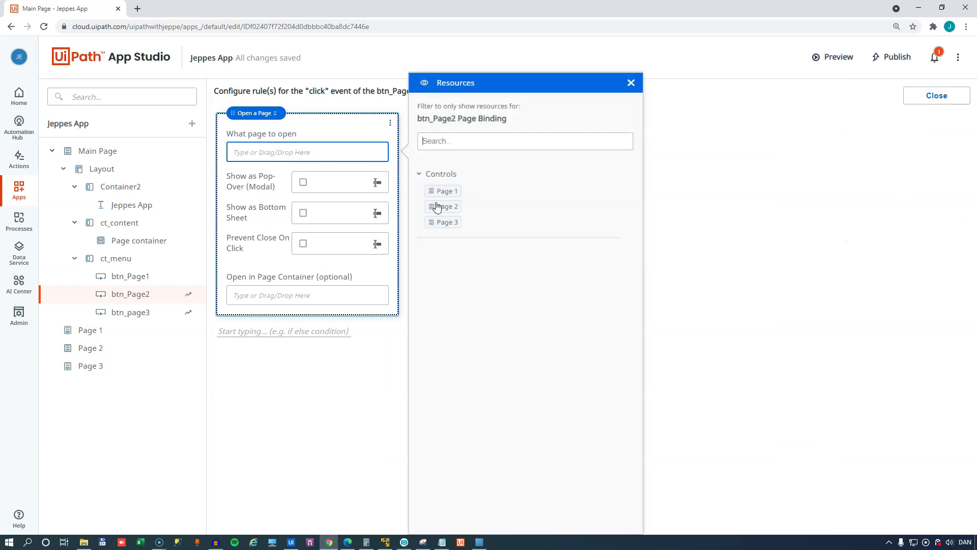
drag(441, 206, 303, 150)
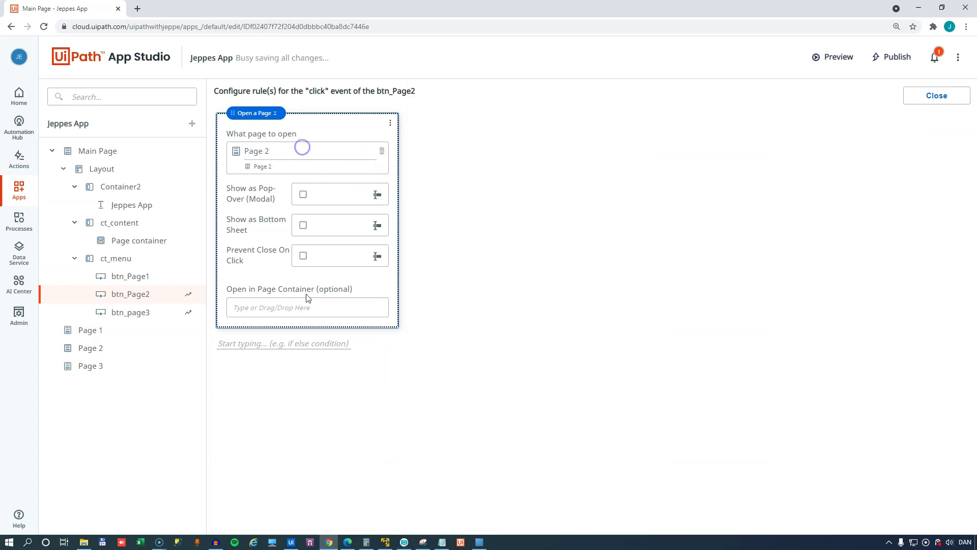
click(303, 306)
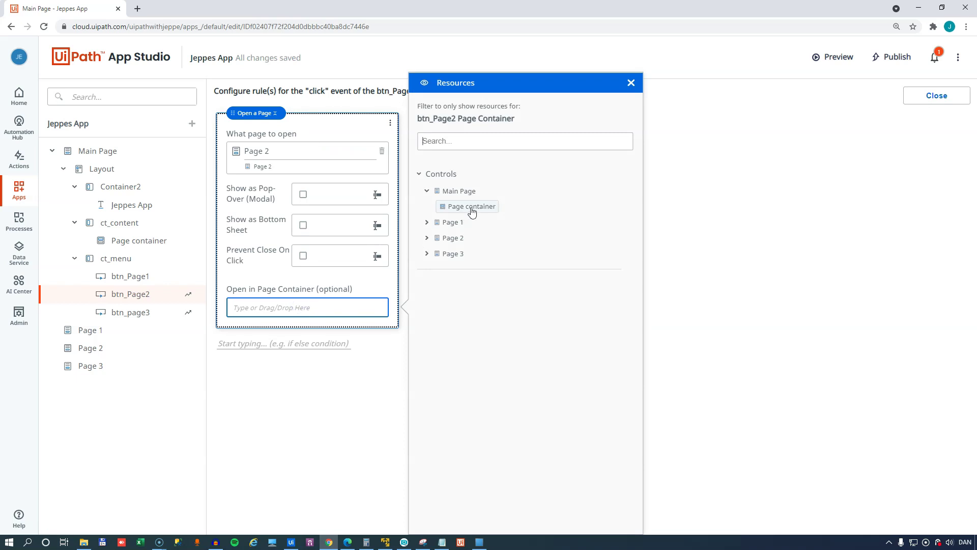
click(471, 208)
Create a click rule for btn_Page1 that opens Page 1 in the Main Page's page container.
click(144, 276)
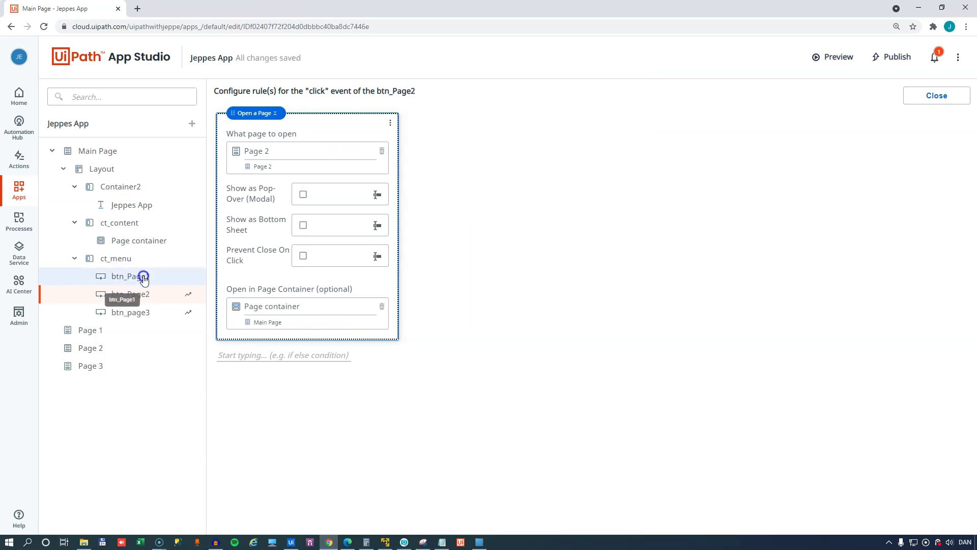
click(902, 208)
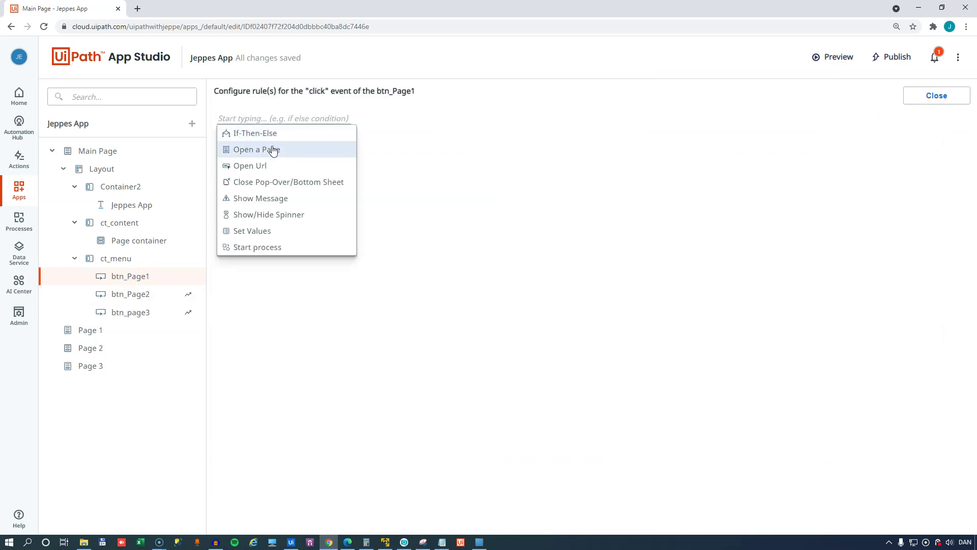
click(271, 148)
click(338, 153)
drag(443, 191, 286, 148)
click(300, 308)
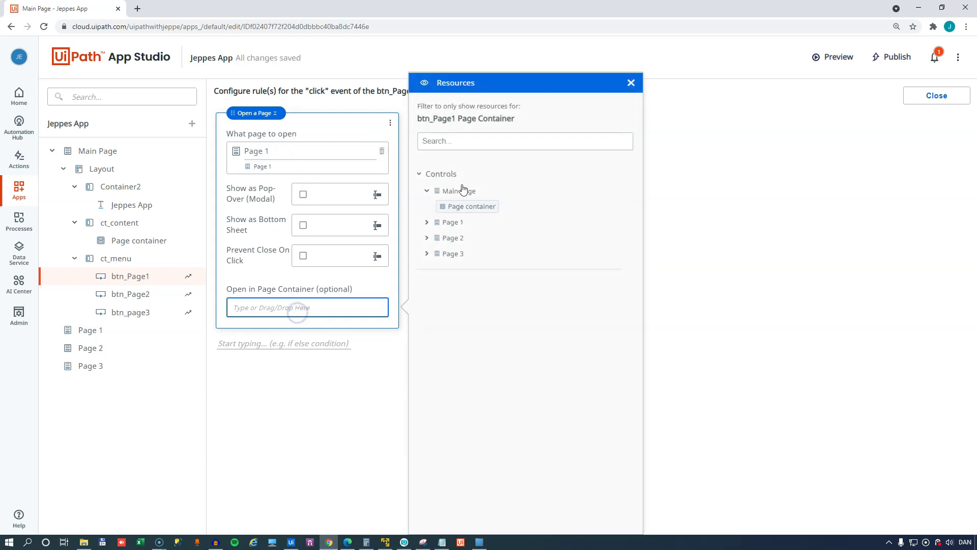
click(453, 208)
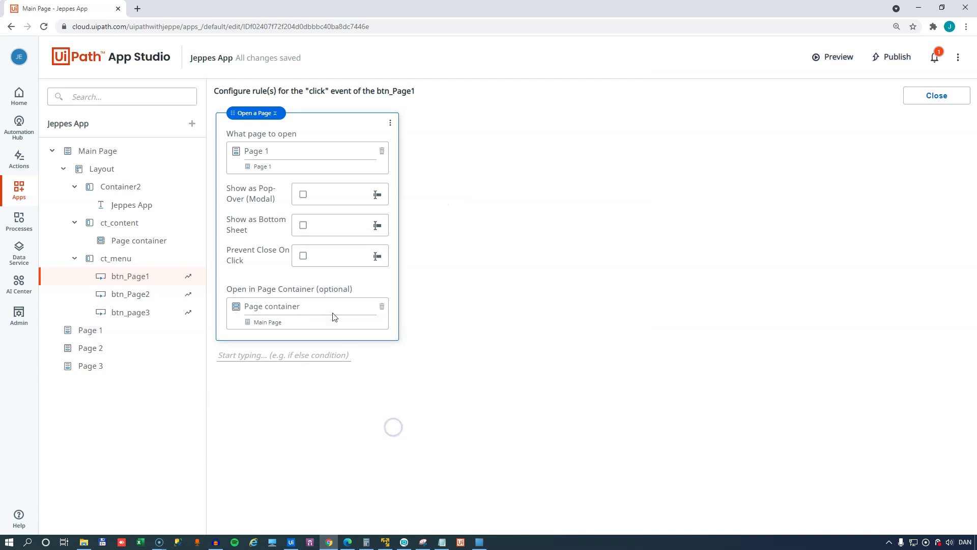
Preview the app from the Main Page, test the Page 2, Page 3 and Page 1 menu buttons, and close the preview.
click(102, 151)
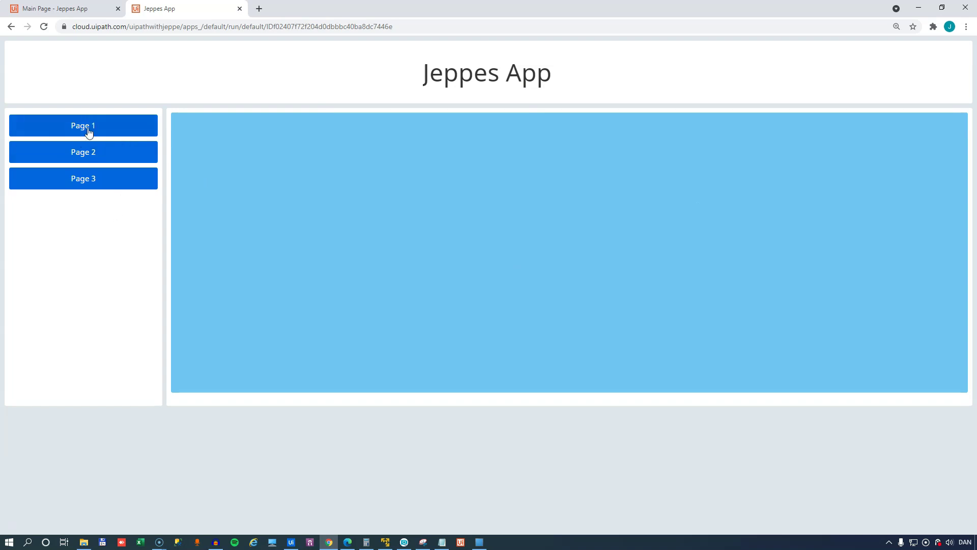
click(80, 161)
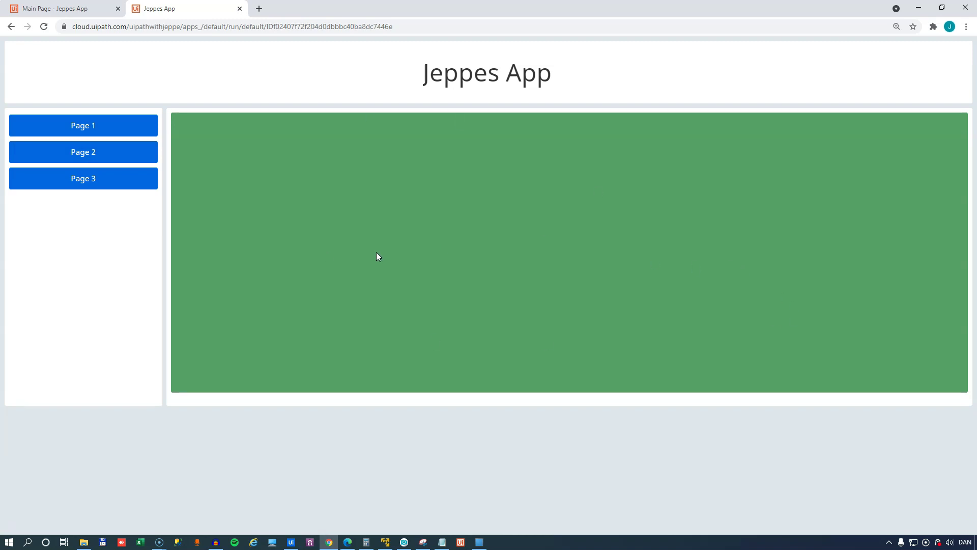
click(94, 179)
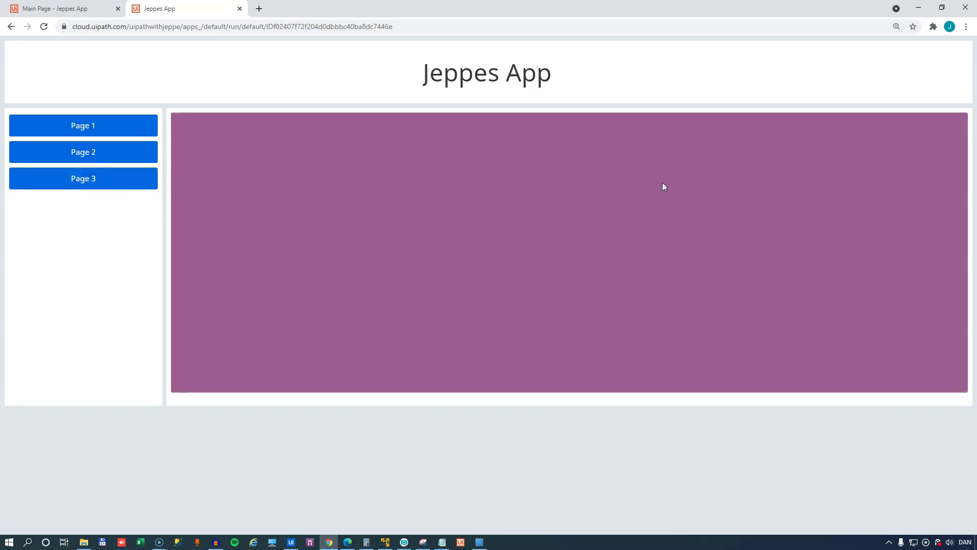
click(94, 123)
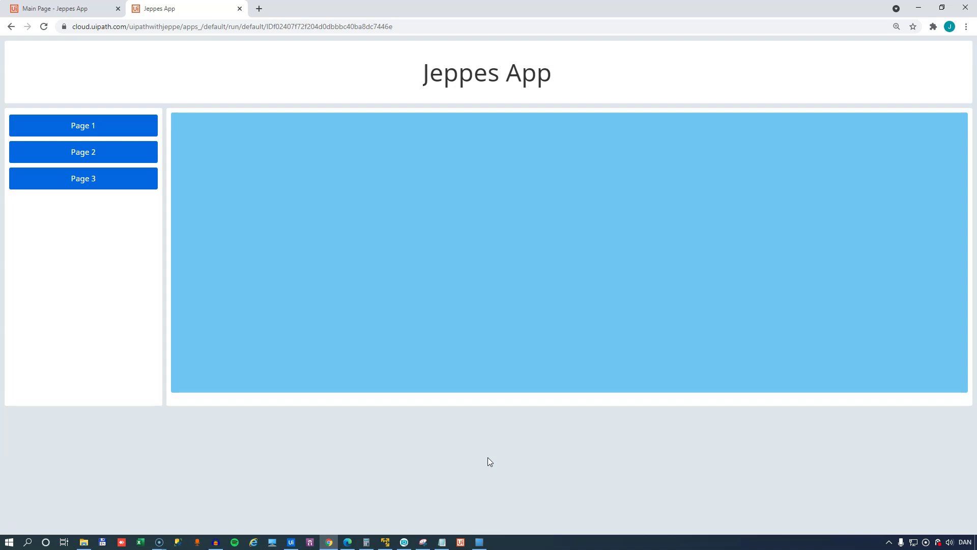
click(240, 9)
Open the style settings of btn_Page1 in the Main Page menu.
click(133, 278)
click(928, 152)
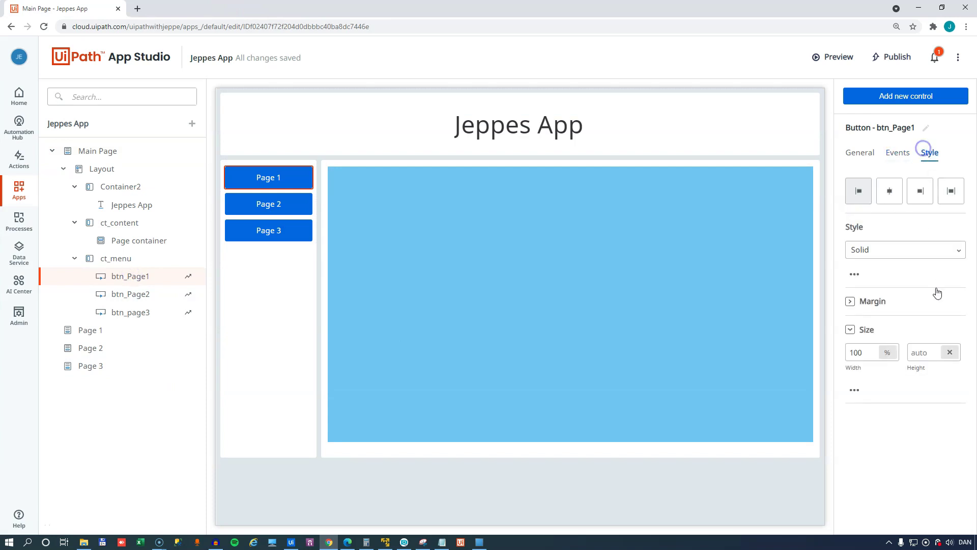